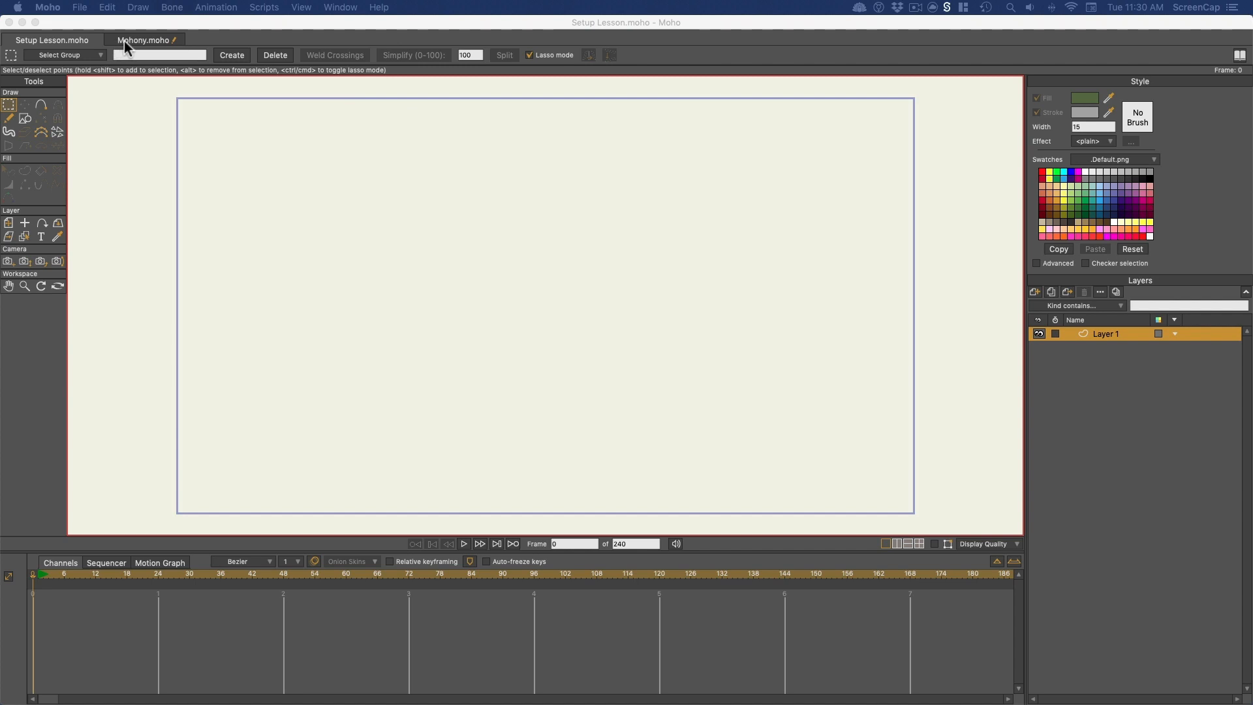
- Switch to the Mohony.moho project and play part of its animation, stopping at about frame 97
click(129, 39)
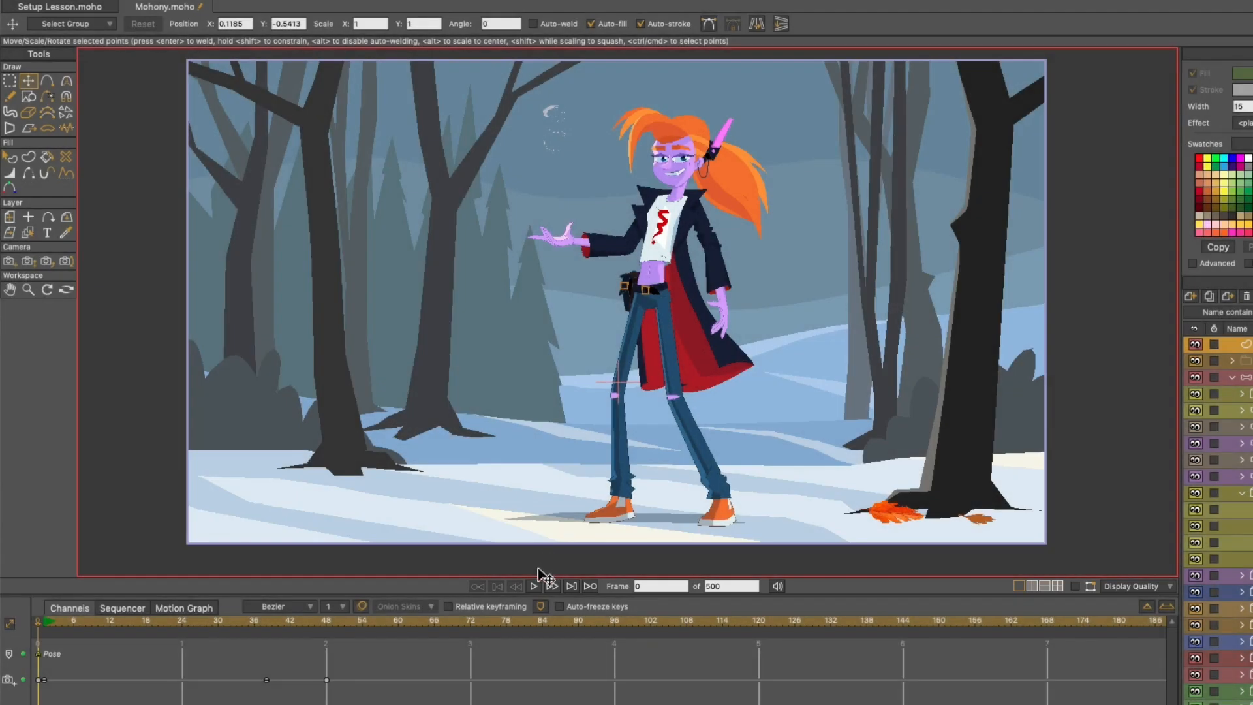
click(534, 586)
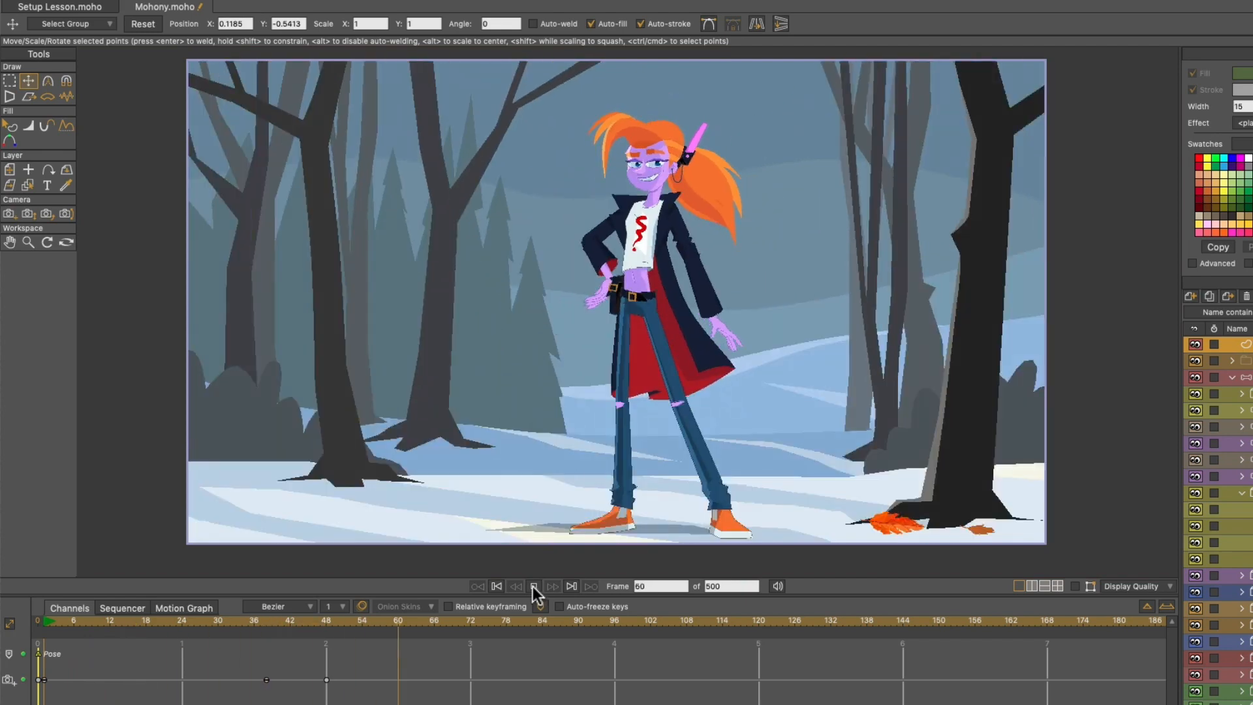
click(534, 586)
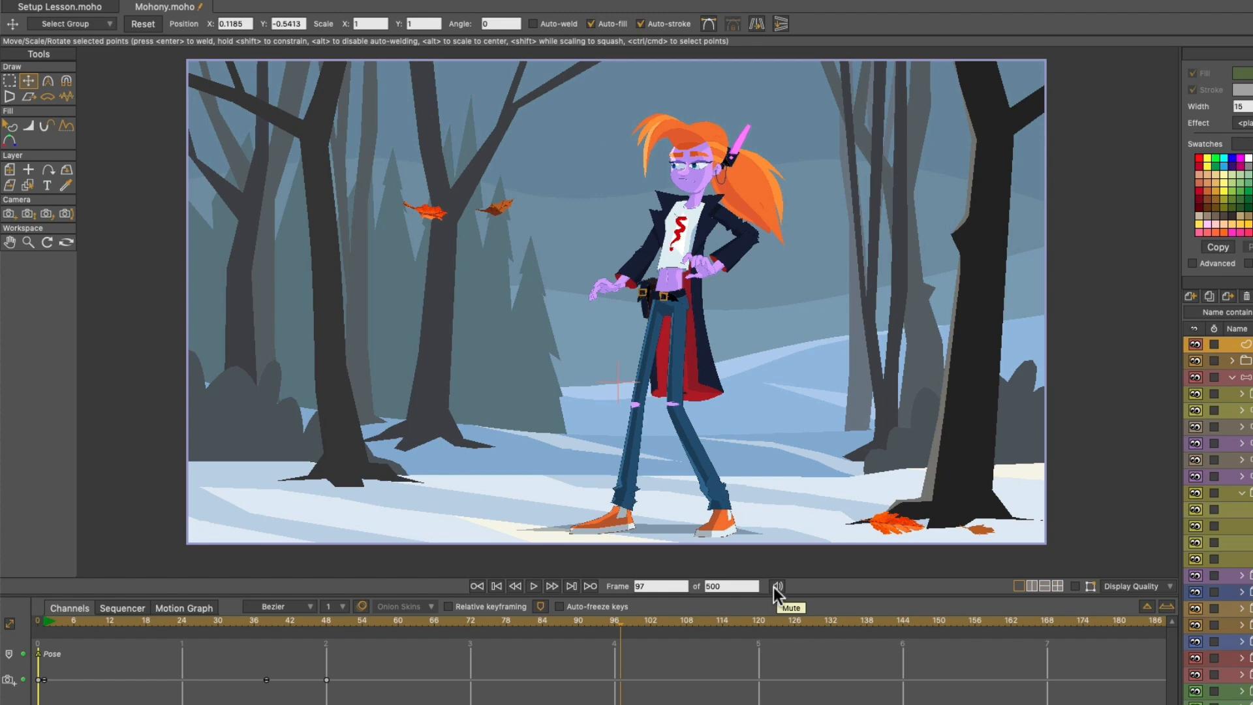
- Try the split layouts, orbit the workspace in the two-view layout, and return to a single view
click(1033, 586)
click(1045, 584)
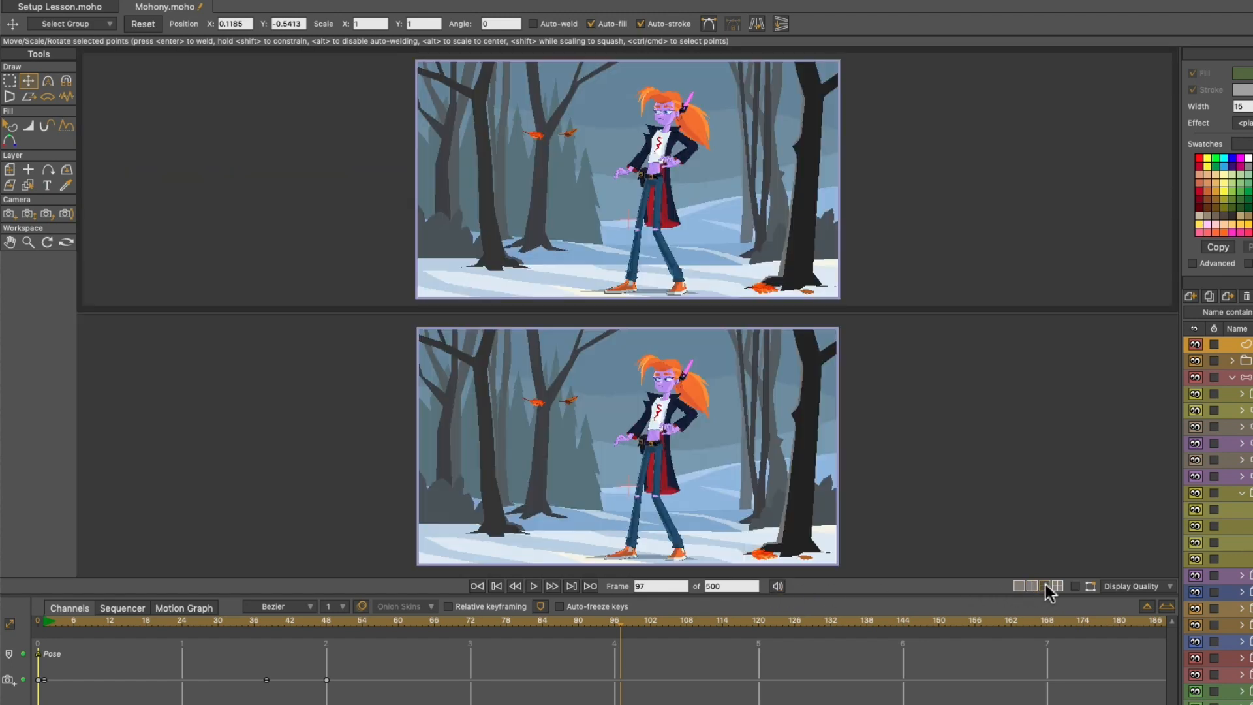
click(1056, 585)
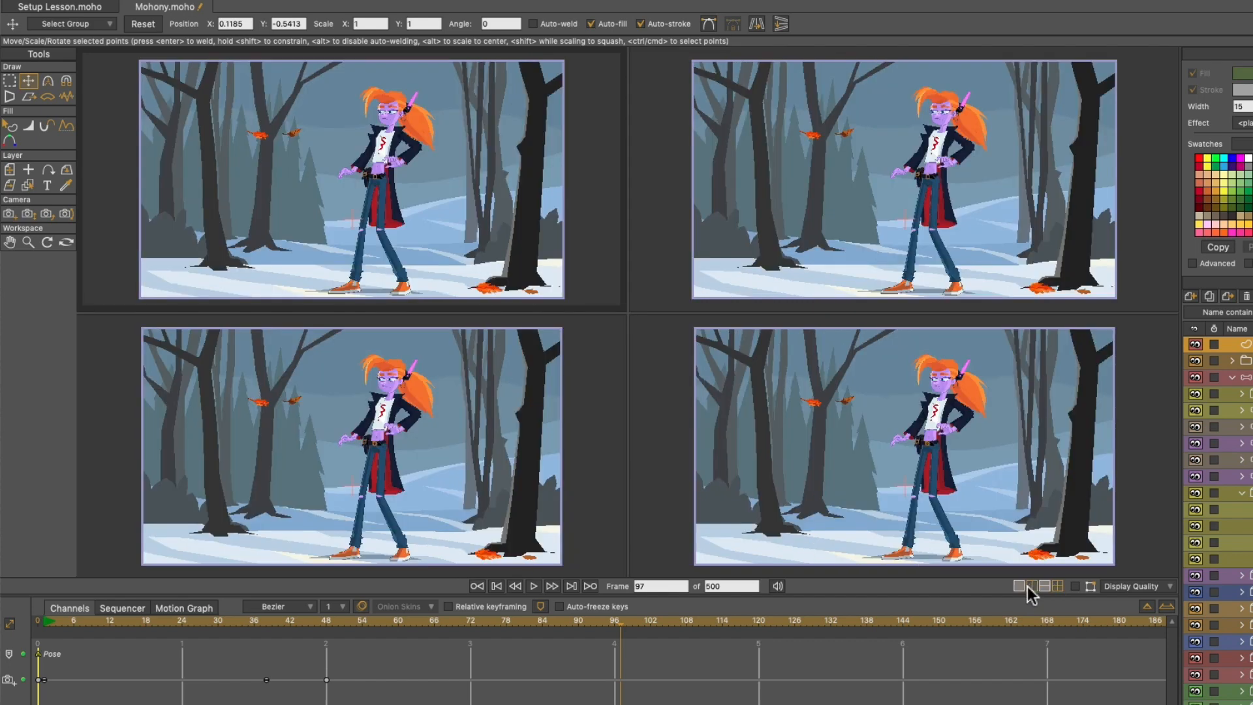
click(1031, 586)
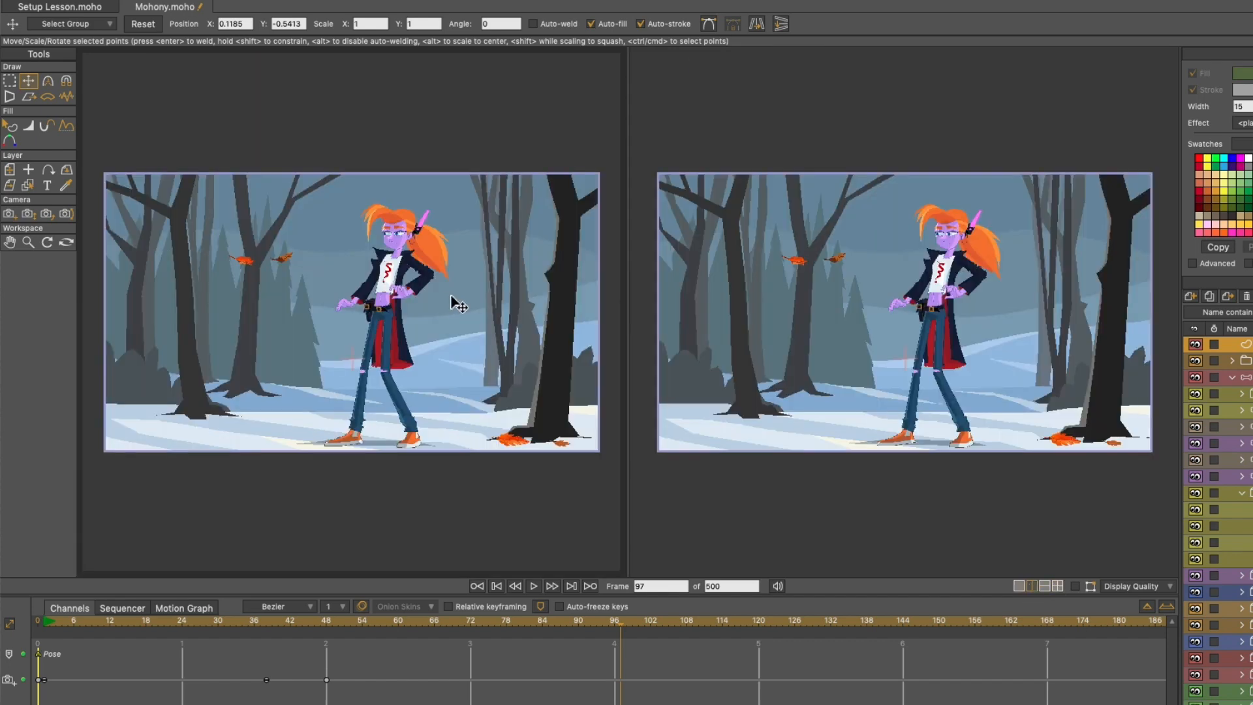
click(66, 242)
drag(131, 300, 245, 231)
click(1018, 586)
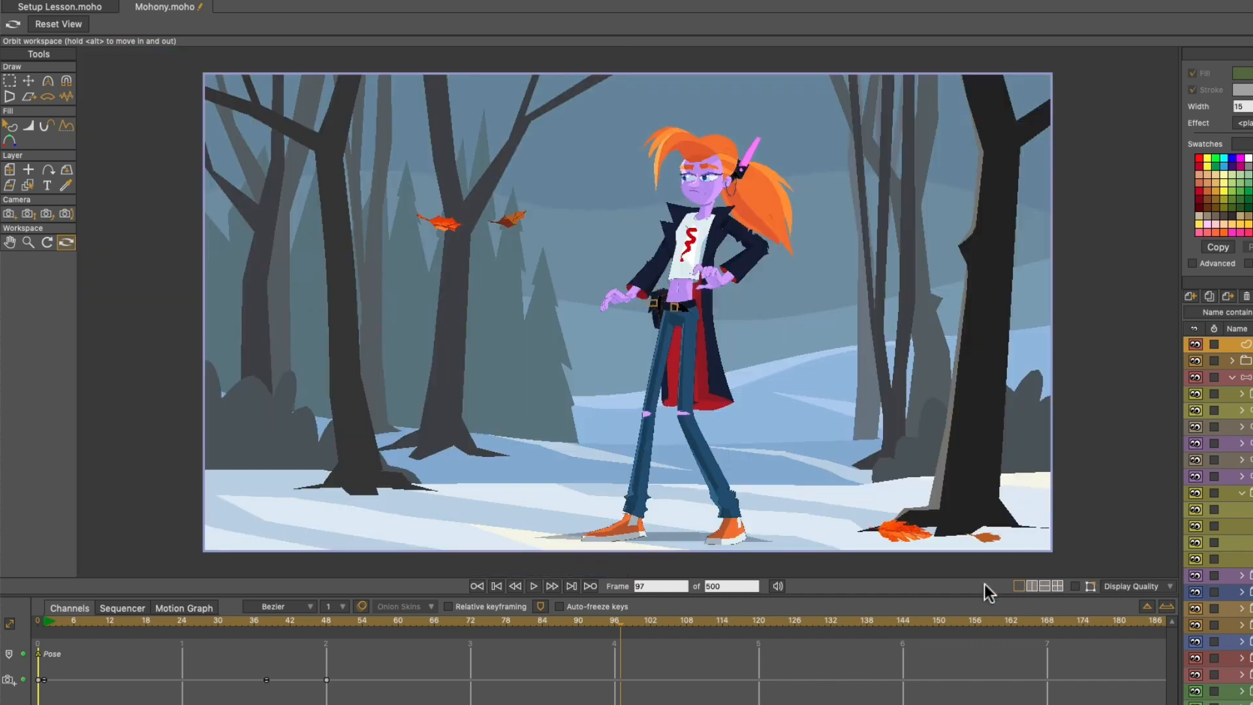
- Show the paths on the canvas, select the Collar_A layer inside COAT_A and activate the Transform Points tool
click(1077, 586)
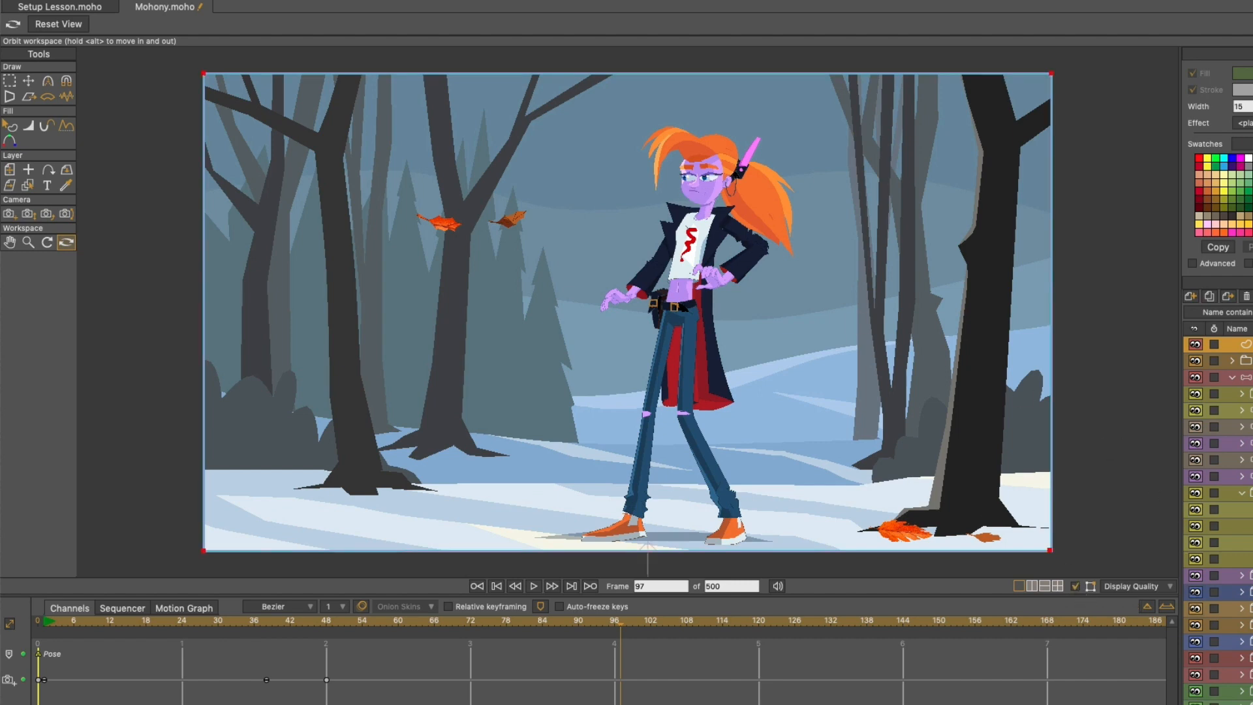
click(1243, 510)
scroll(730, 223, up, 10)
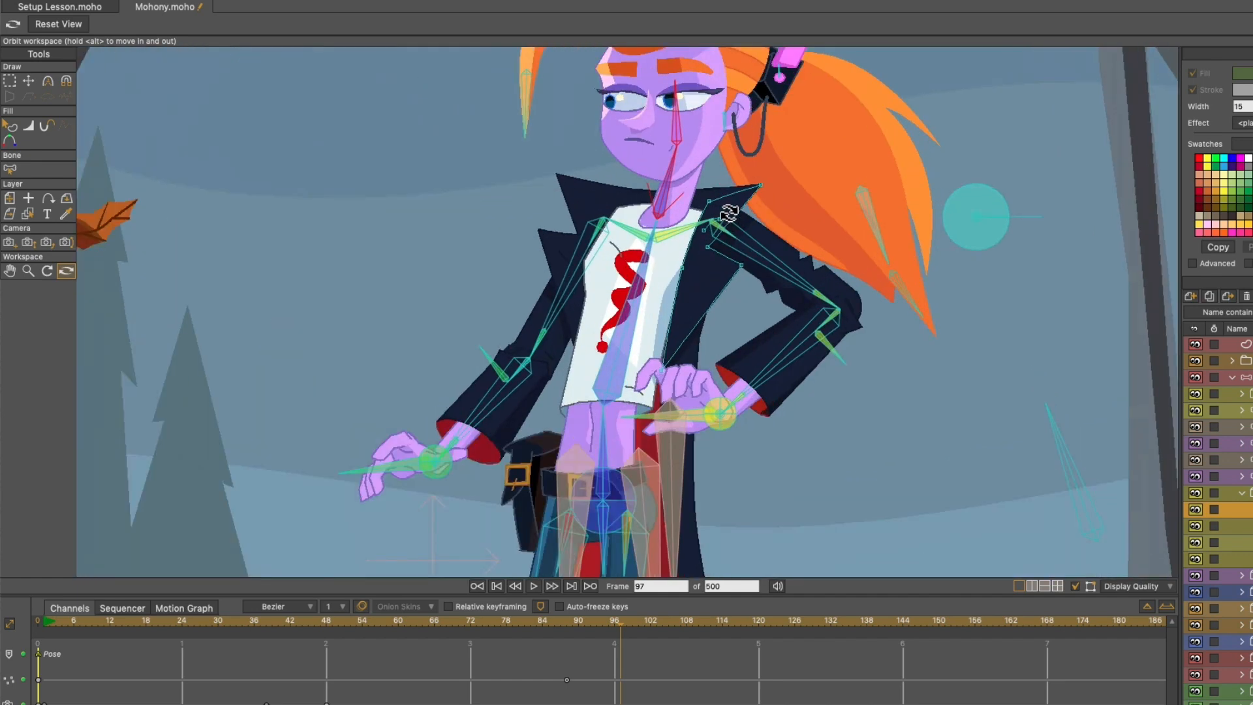
scroll(729, 214, up, 5)
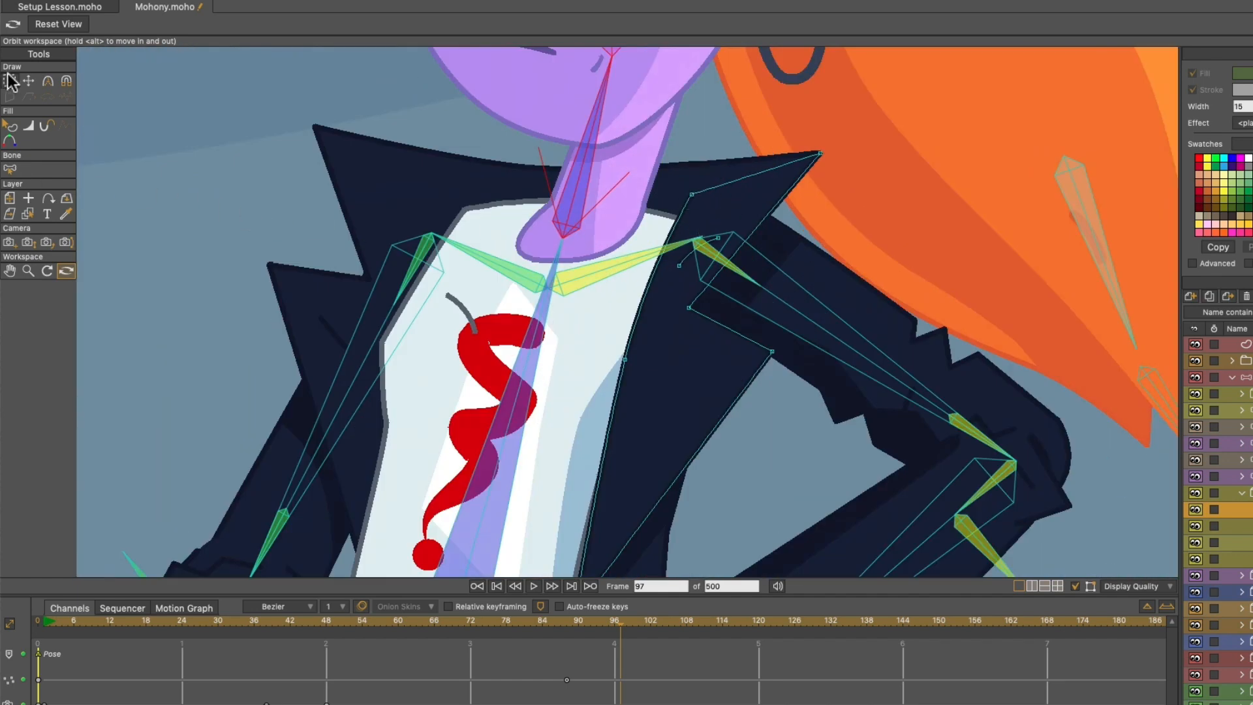
click(28, 80)
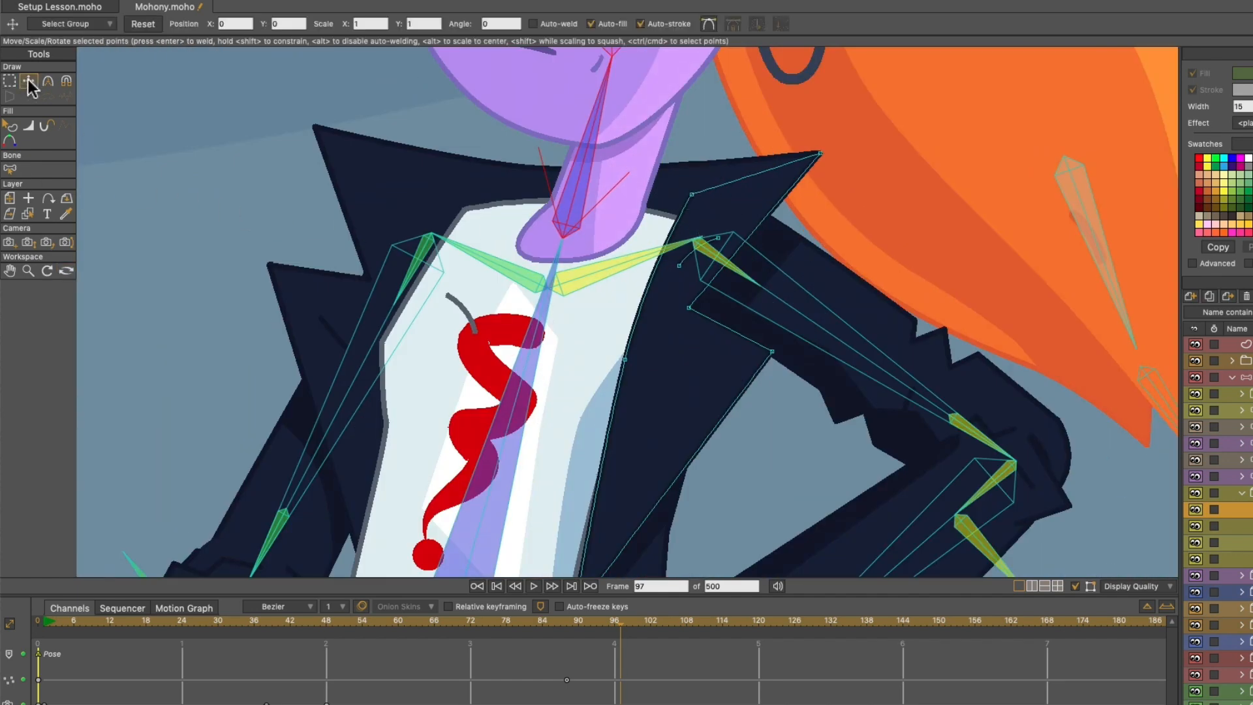
- Toggle the path display on and off, leaving the paths and bones hidden over the whole scene
click(1074, 586)
click(1074, 585)
click(1074, 585)
click(1073, 585)
click(1074, 586)
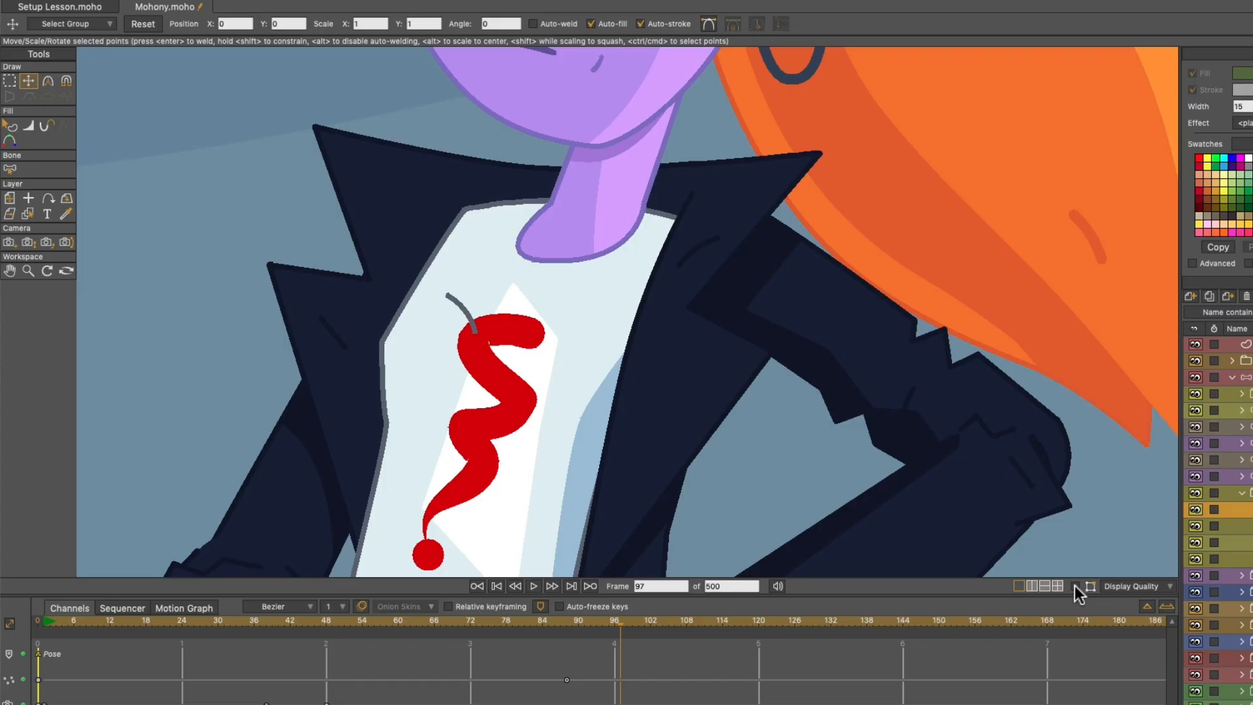
scroll(745, 494, down, 10)
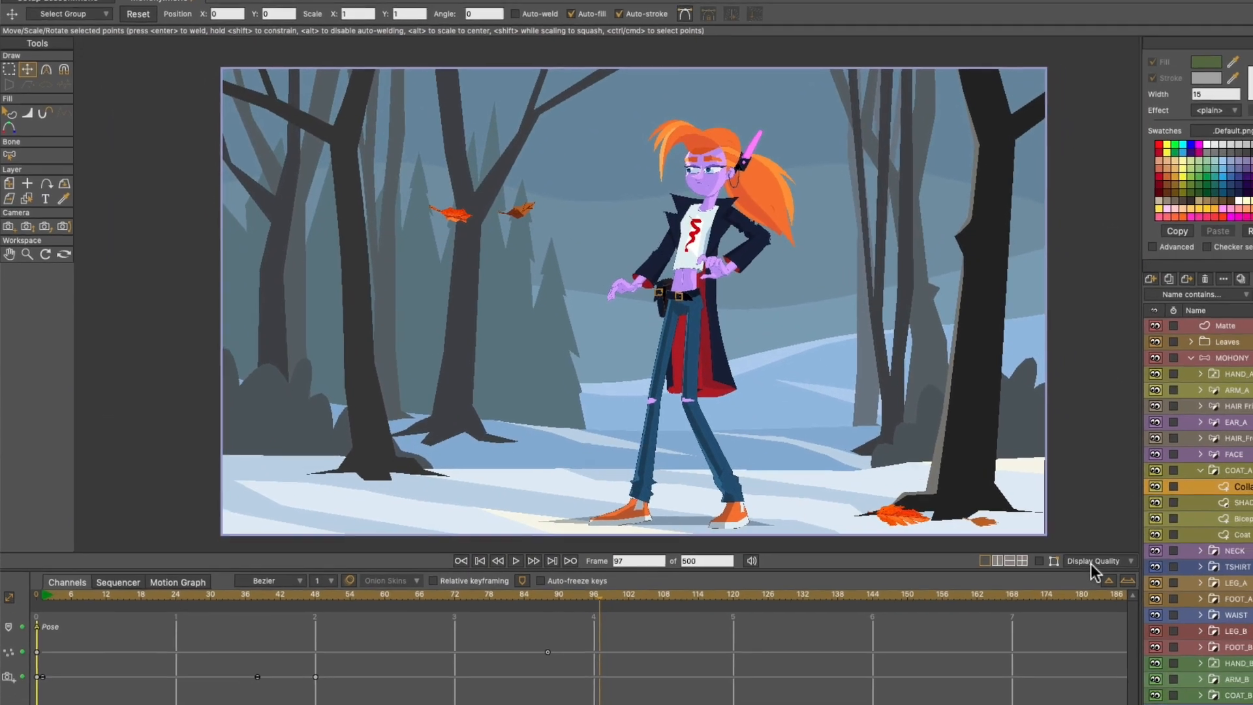
- Try the display quality options by hiding Paths, disabling Transparency and switching to Medium, and set the quality to High
click(1129, 586)
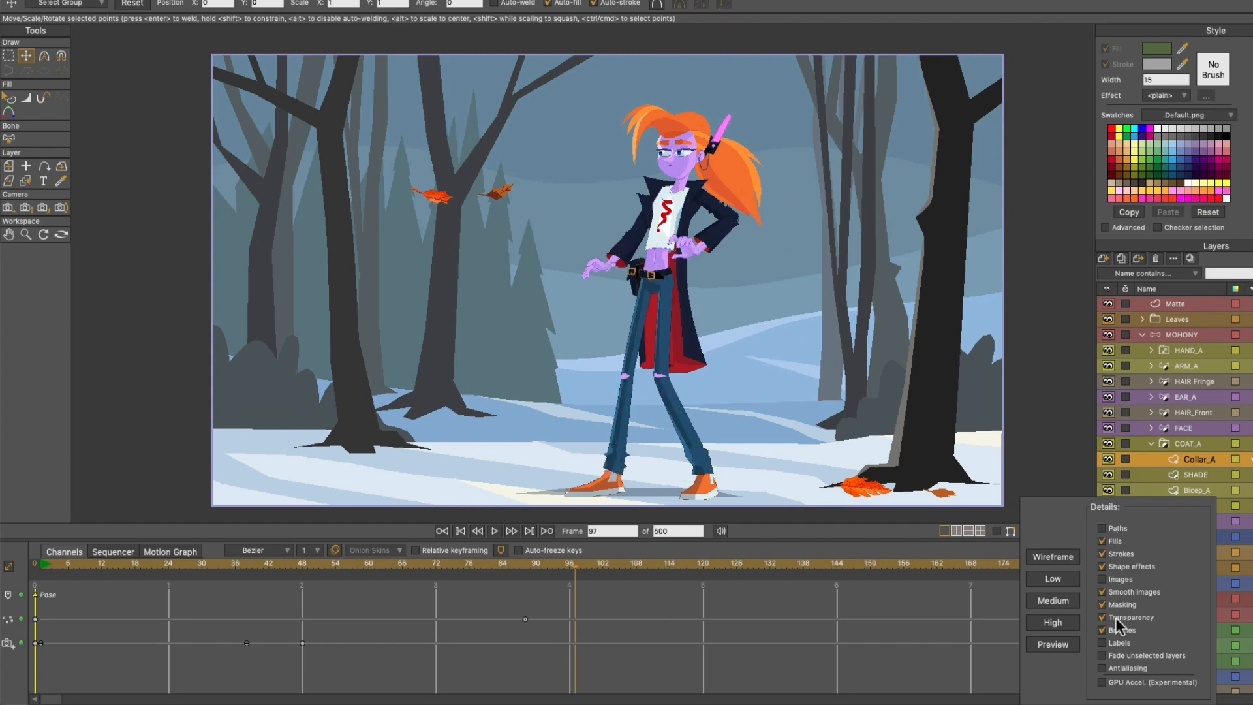
click(1062, 624)
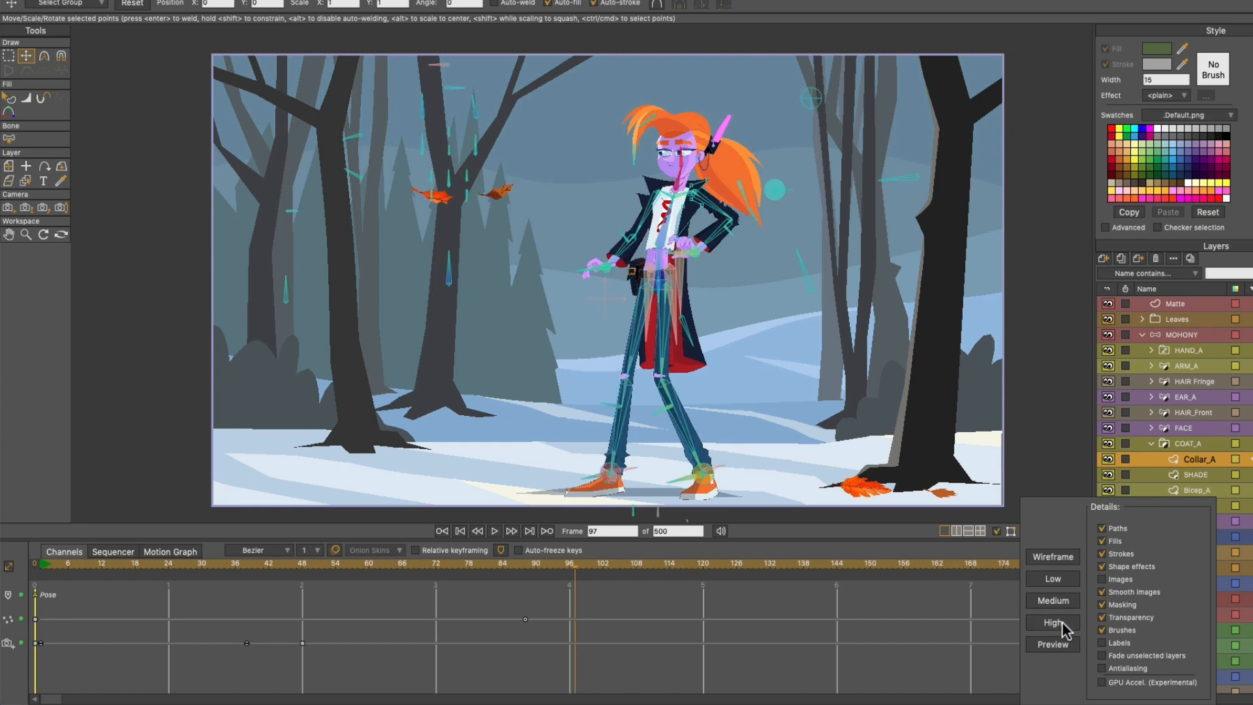
click(1118, 529)
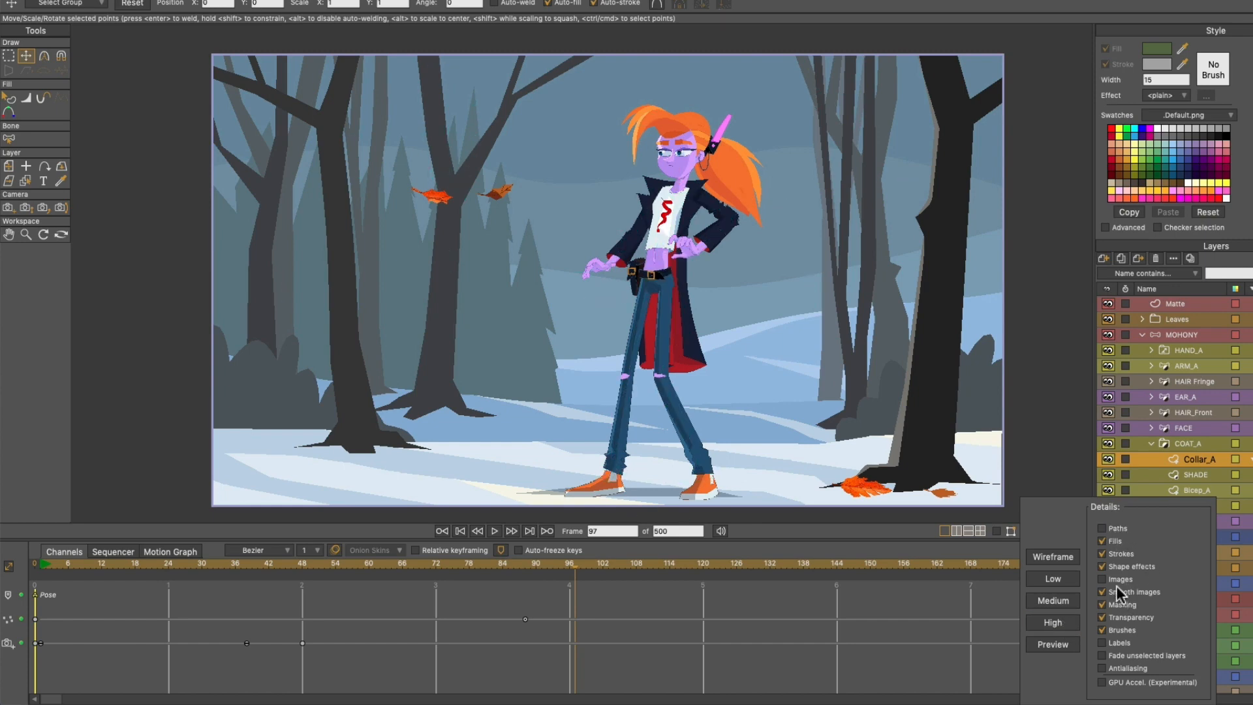
click(1103, 618)
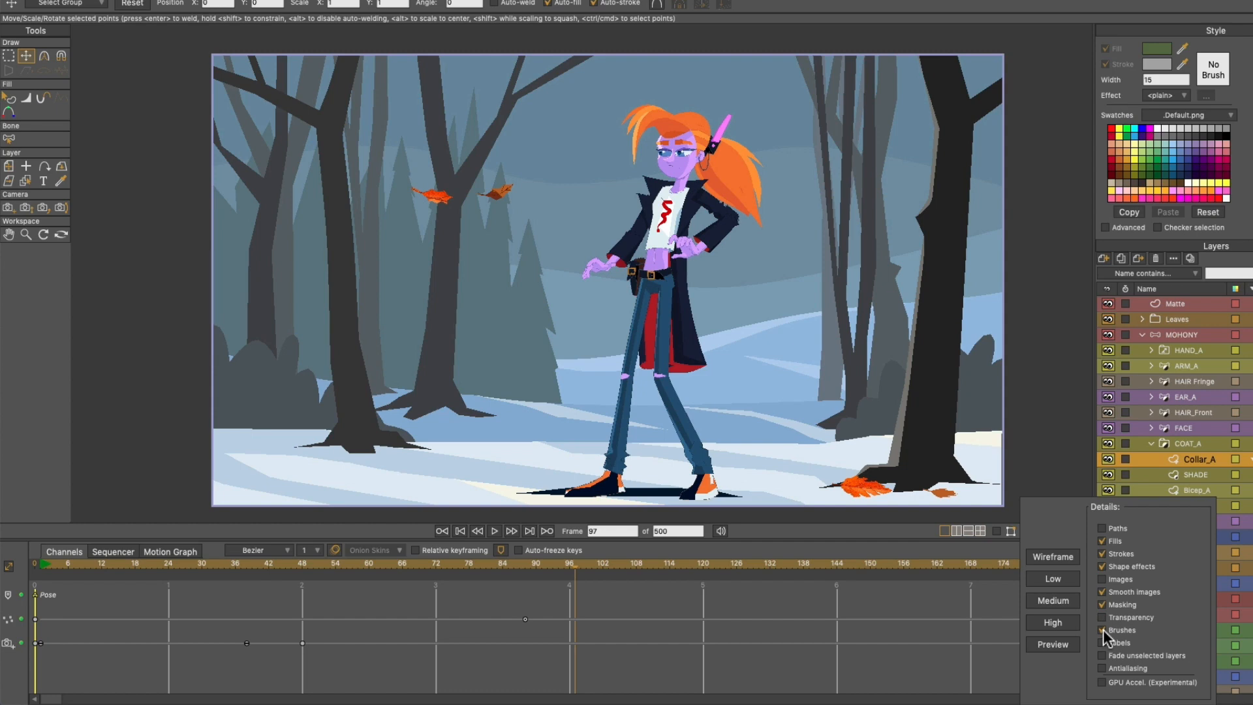
click(1062, 602)
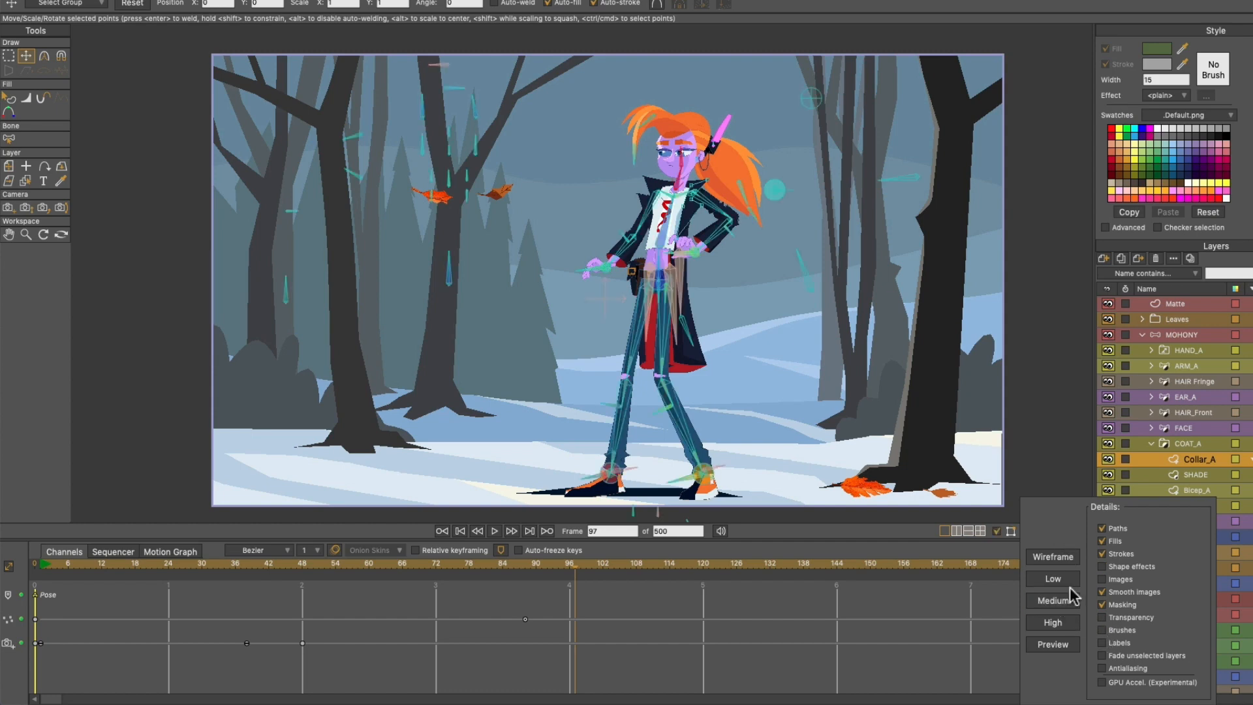
click(1068, 625)
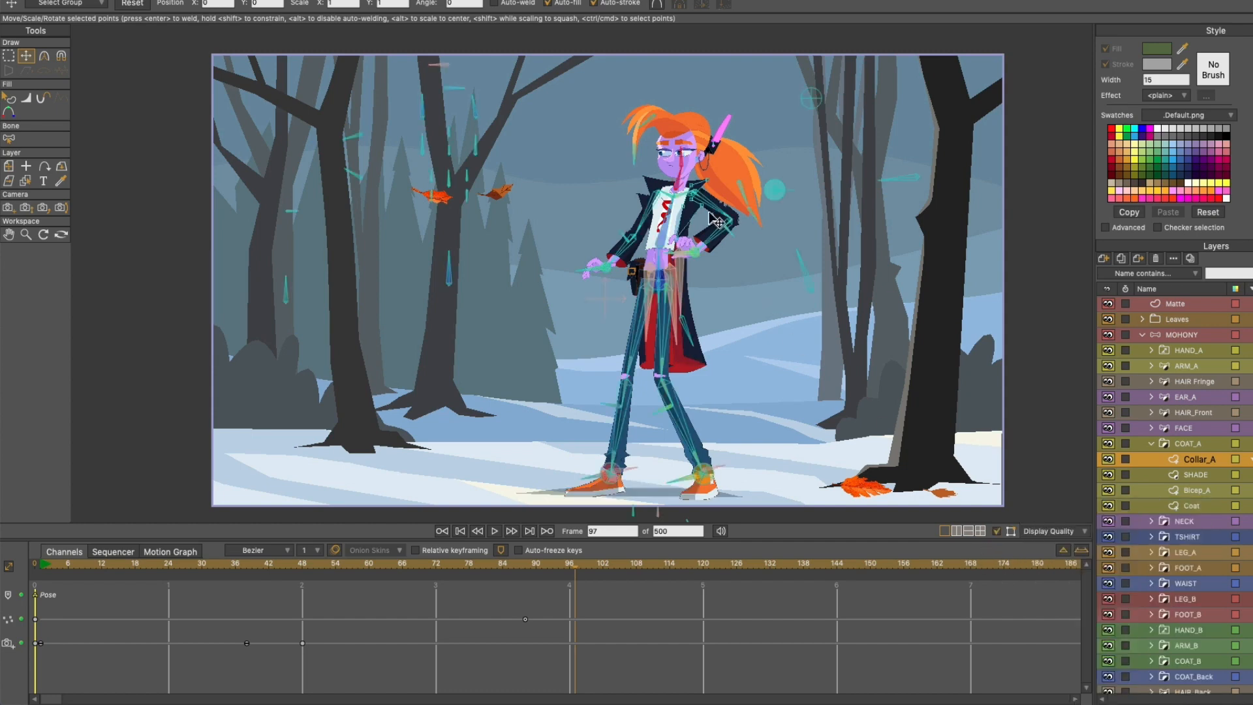
- Hide the paths overlay on the character and render a preview of the current frame
scroll(706, 177, up, 1)
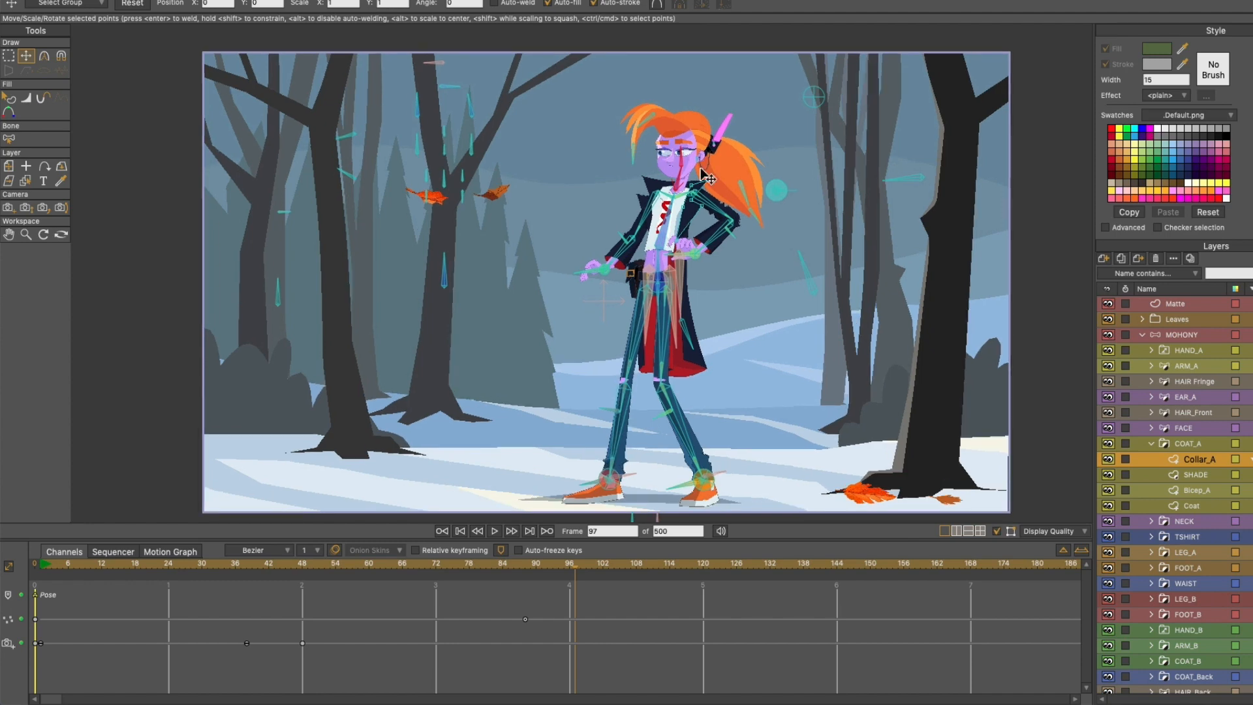
click(1005, 530)
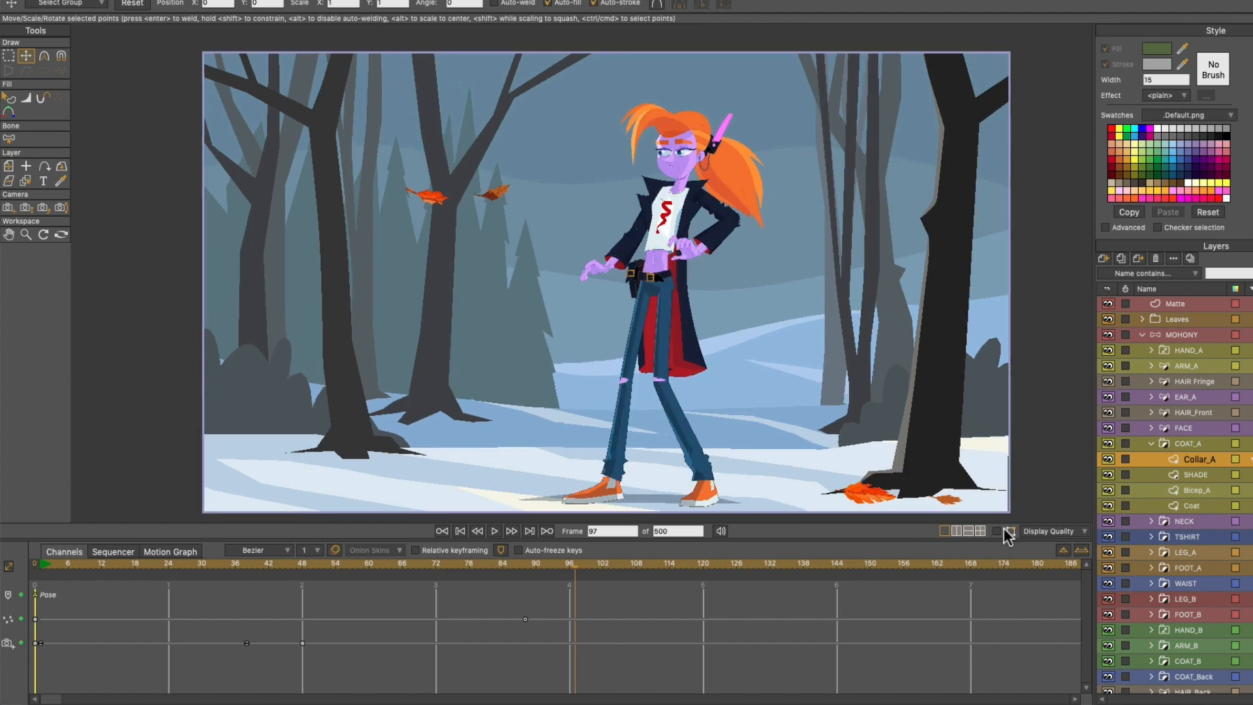
scroll(646, 144, up, 10)
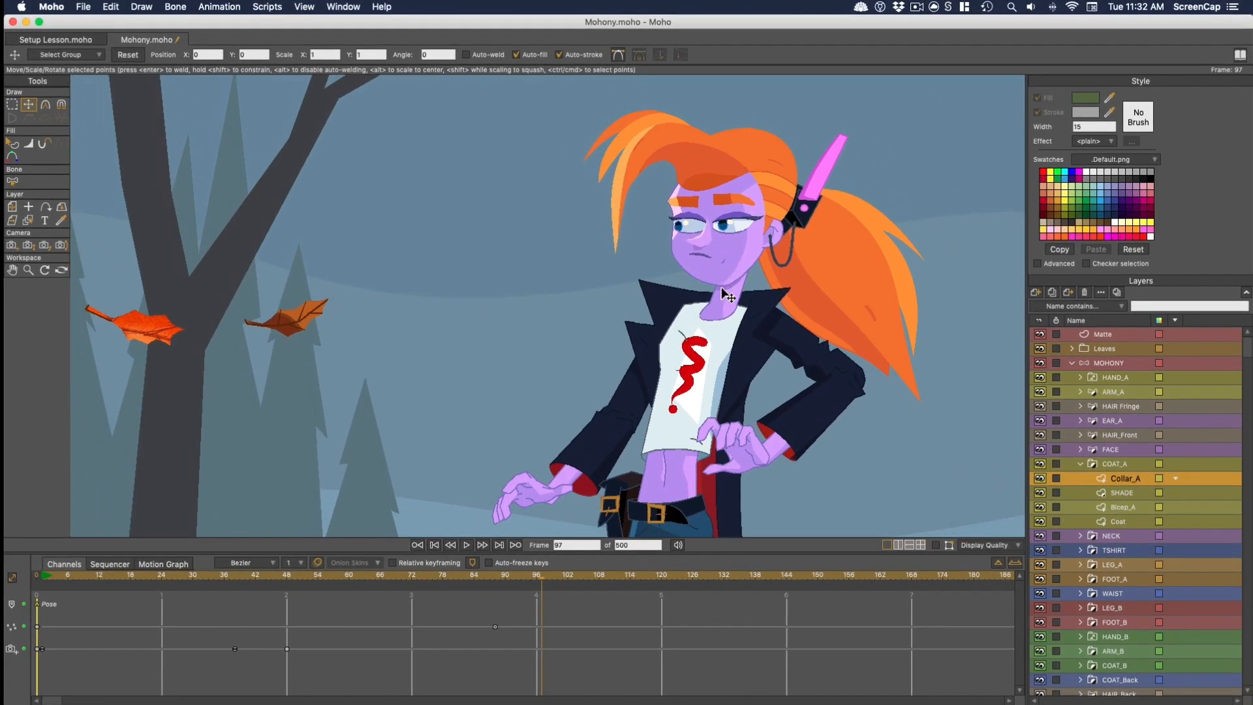
click(84, 8)
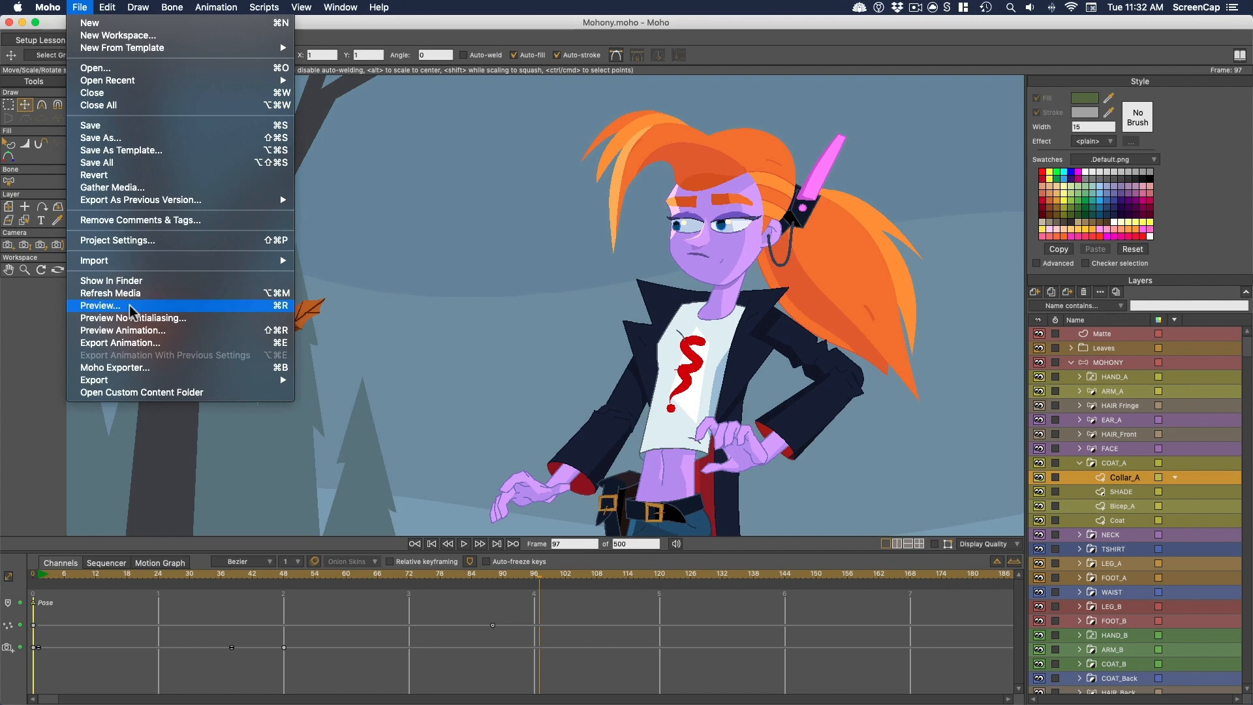
click(131, 306)
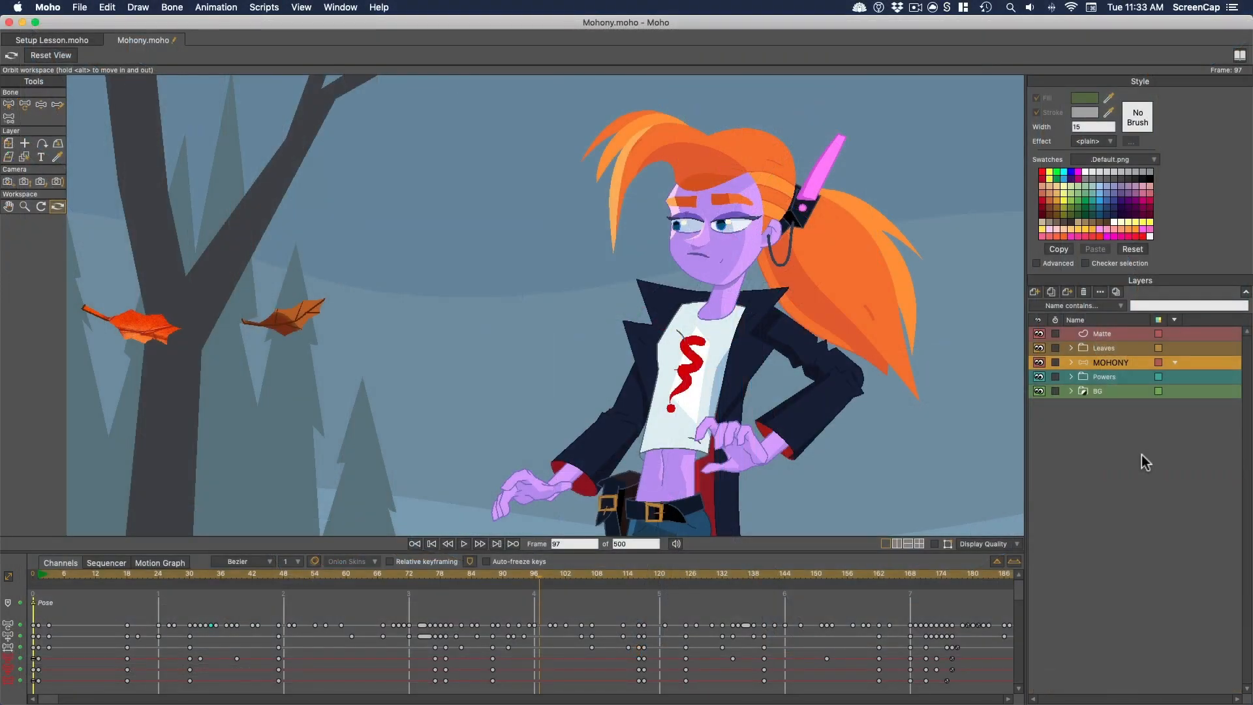
- Expand the BG group and look over the available new layer types without adding one
click(1071, 391)
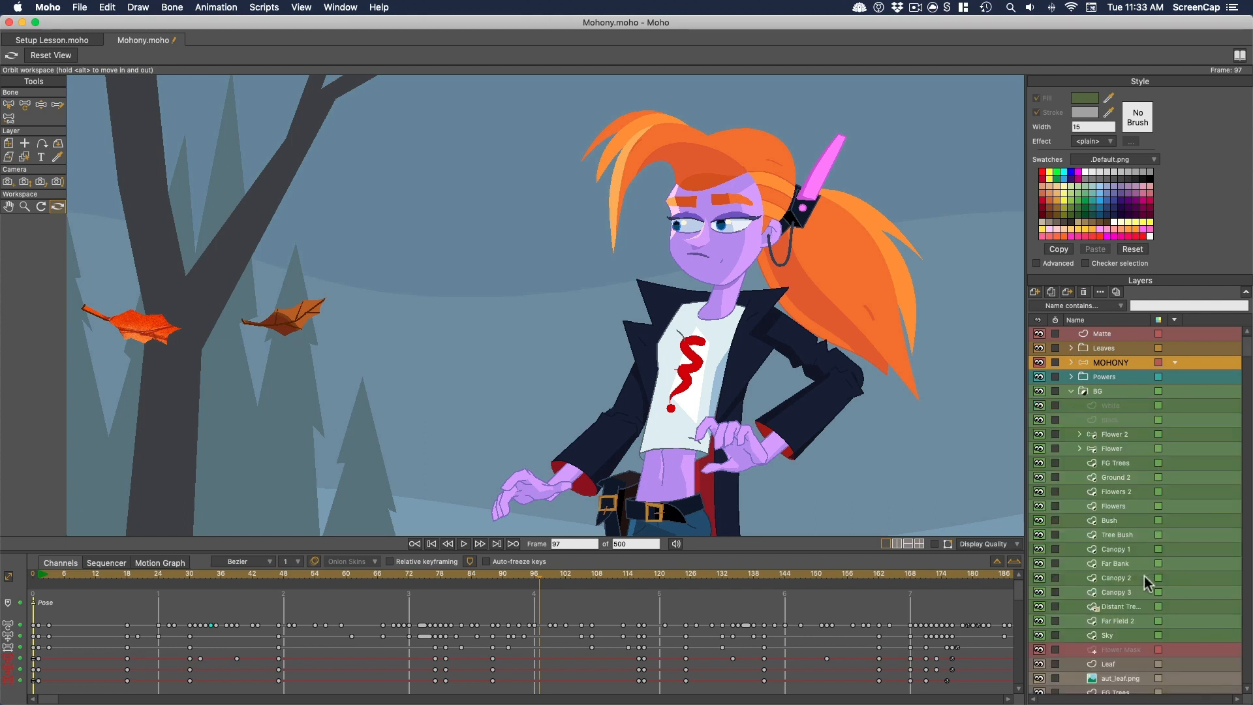
click(1038, 291)
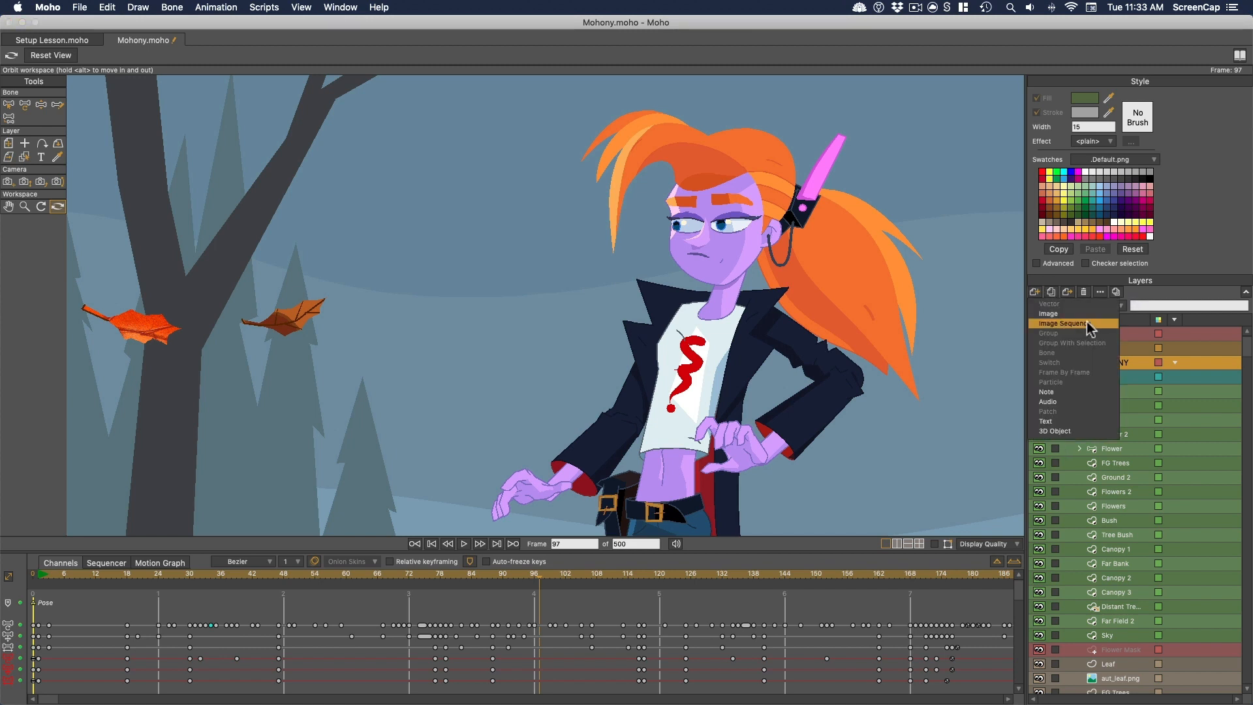
click(1154, 284)
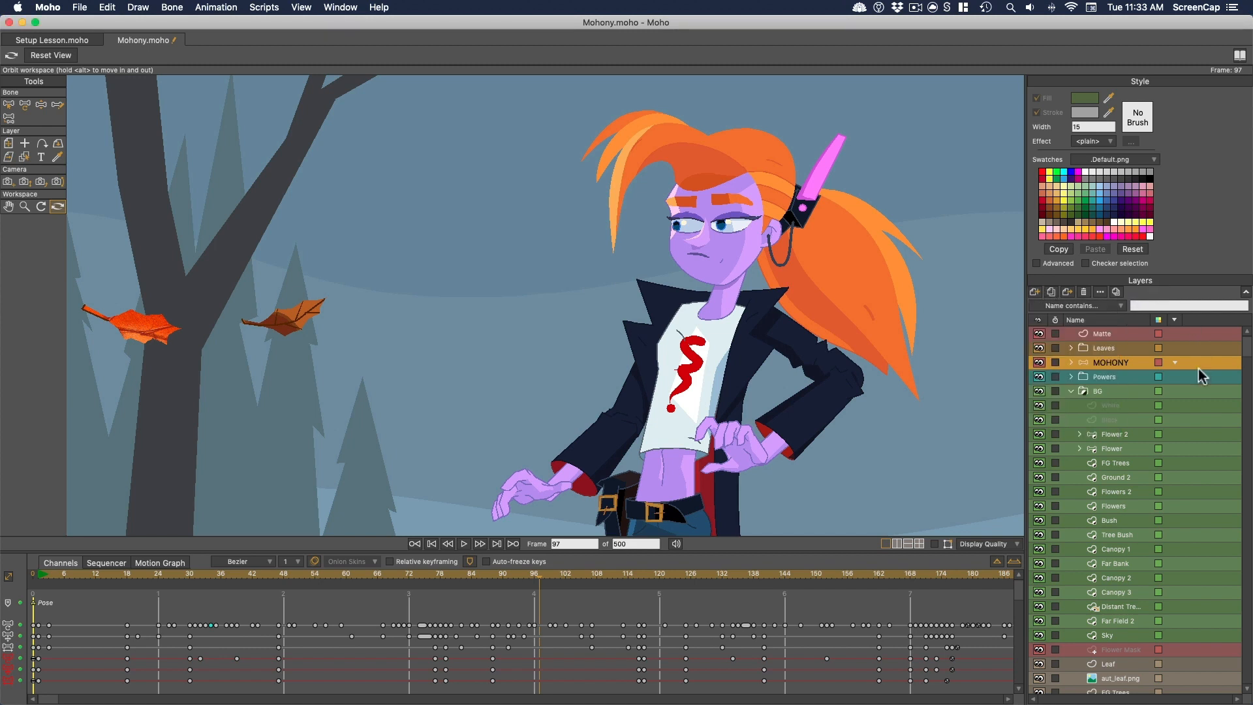
- Select the FG Trees, aut_leaf.png and Flowers layers in turn to compare their tools, and return to frame 0
click(1114, 462)
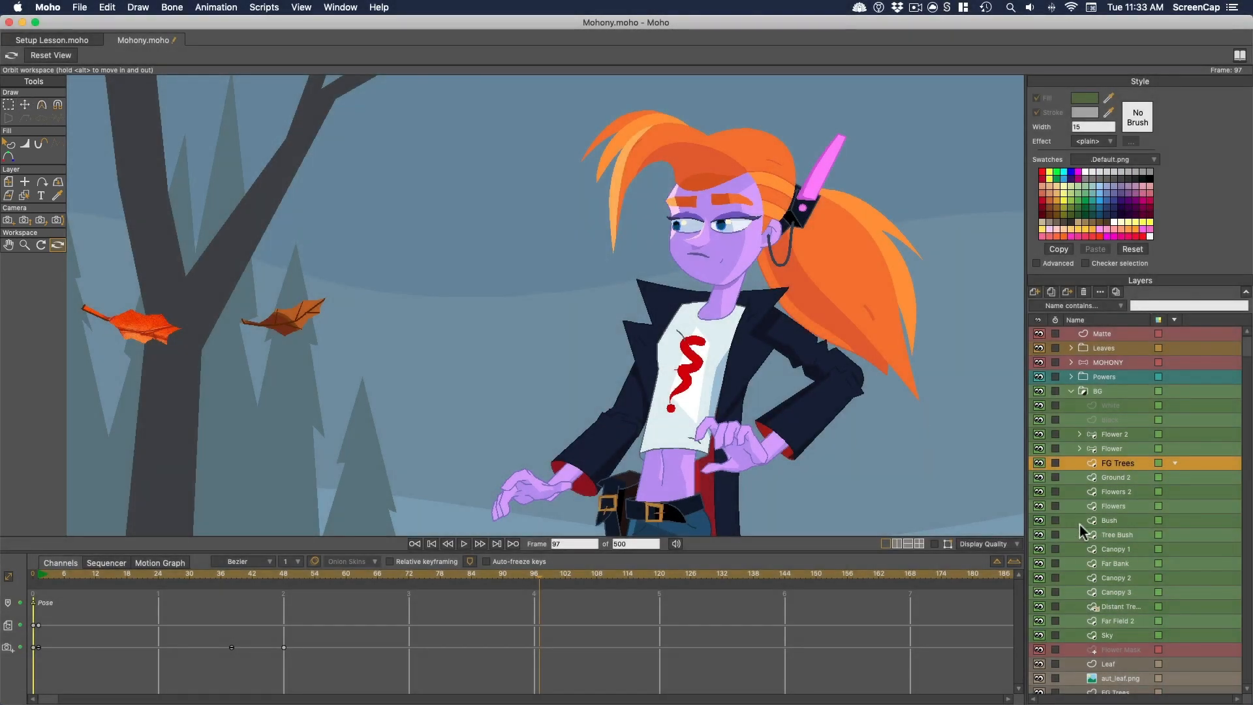
scroll(1157, 604, down, 3)
click(1126, 636)
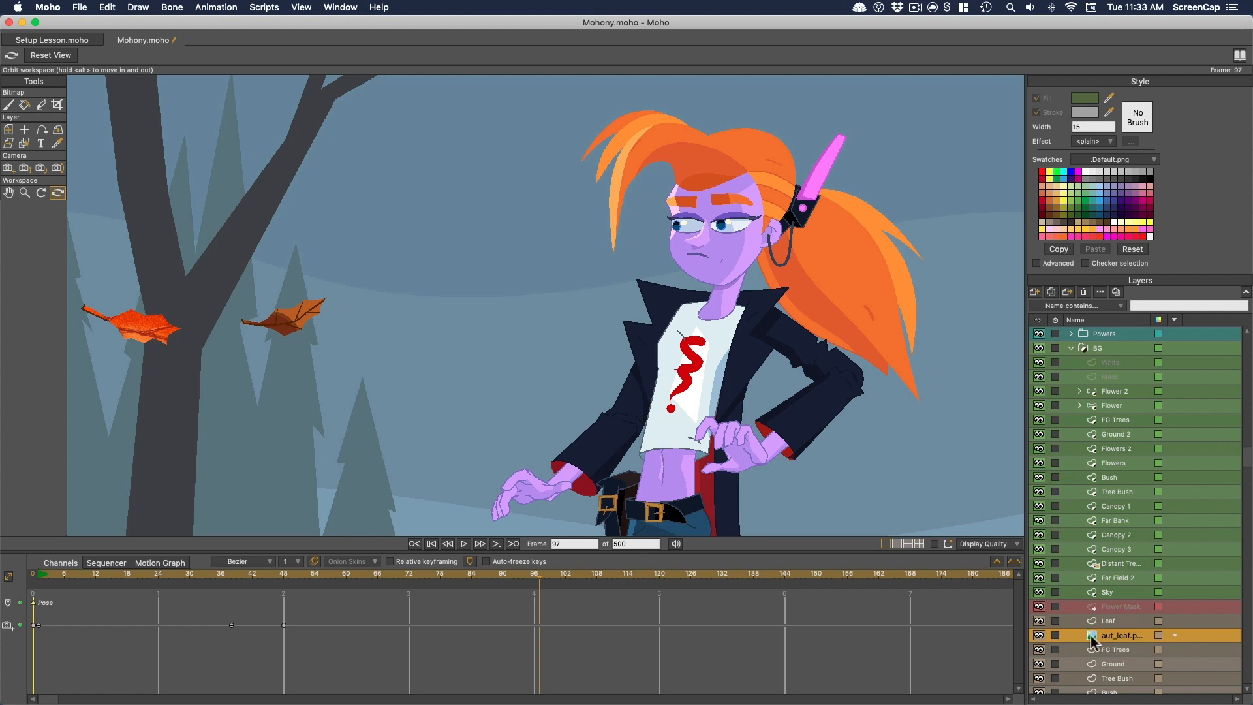
click(1120, 462)
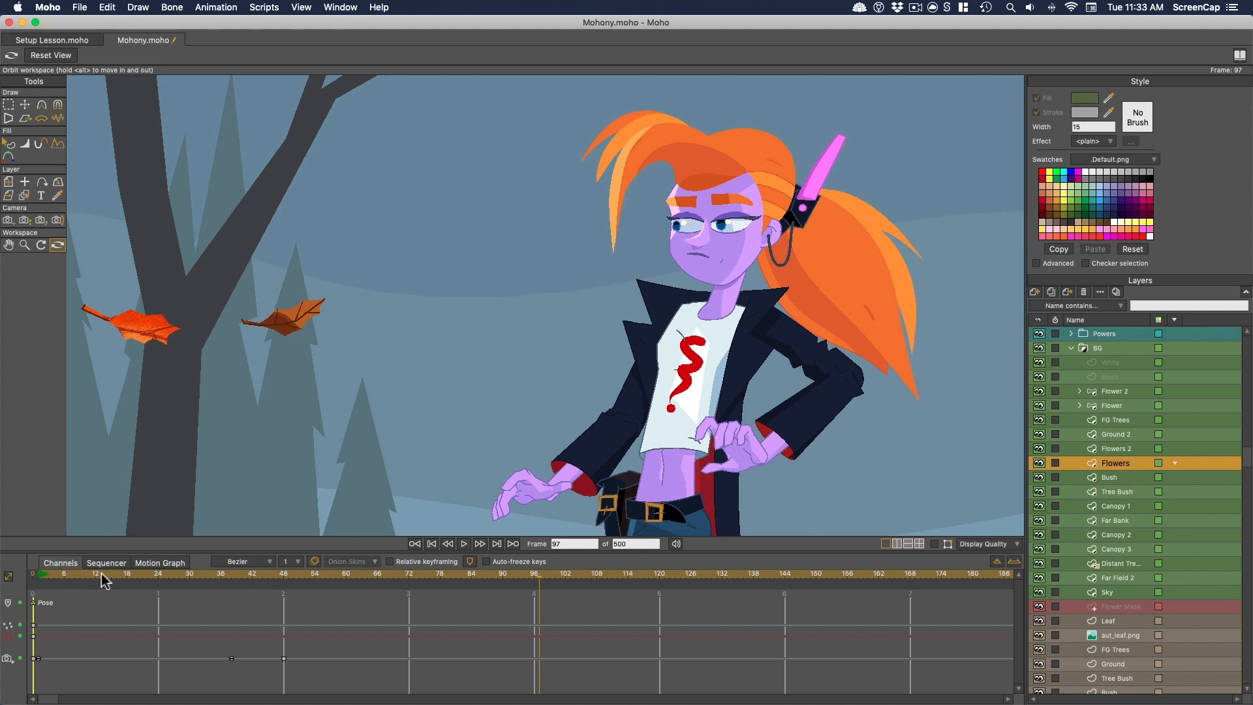
drag(92, 575, 29, 580)
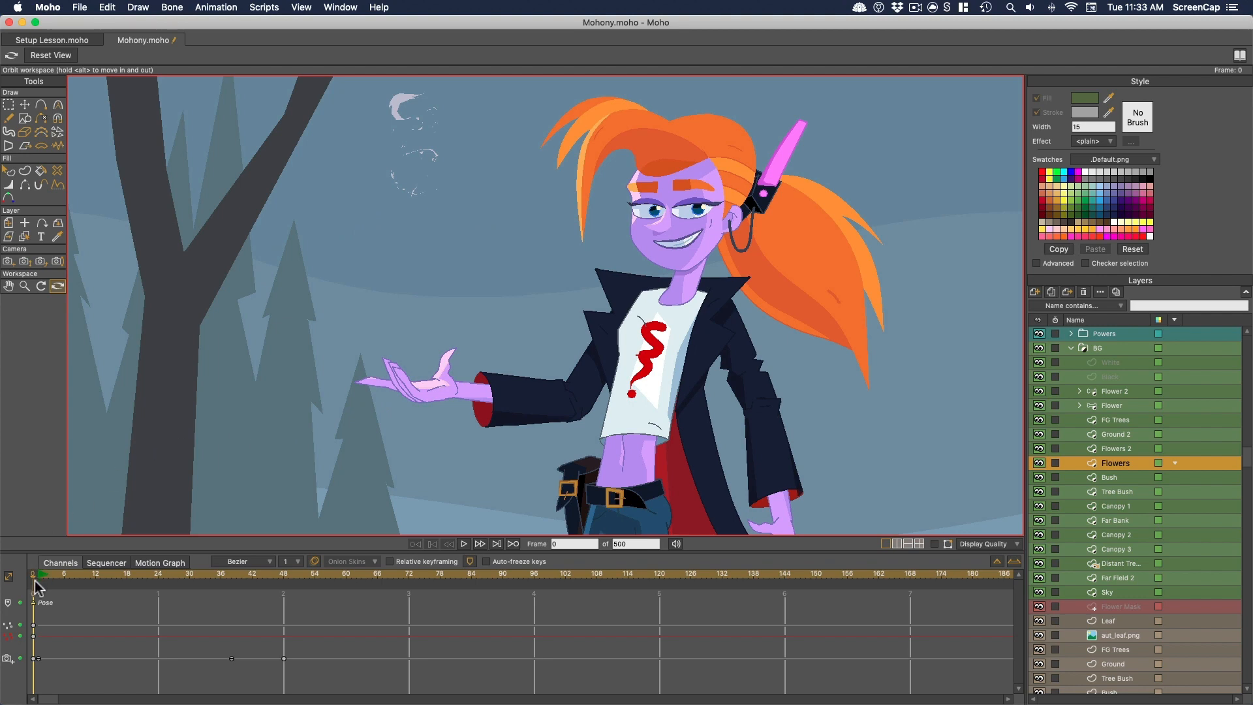
drag(55, 574, 153, 578)
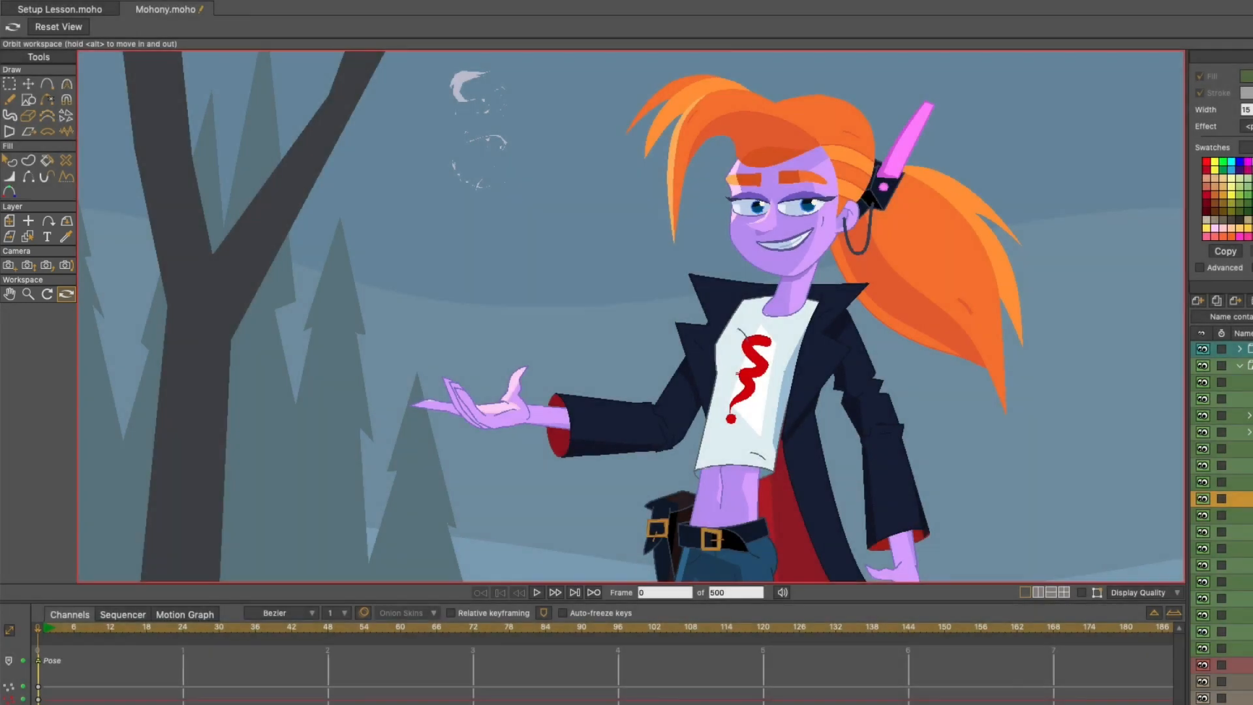
- Try moving the Flowers layer and scaling the foreground trees layer to 0.7921 with Transform Layer, and undo the scaling
click(9, 221)
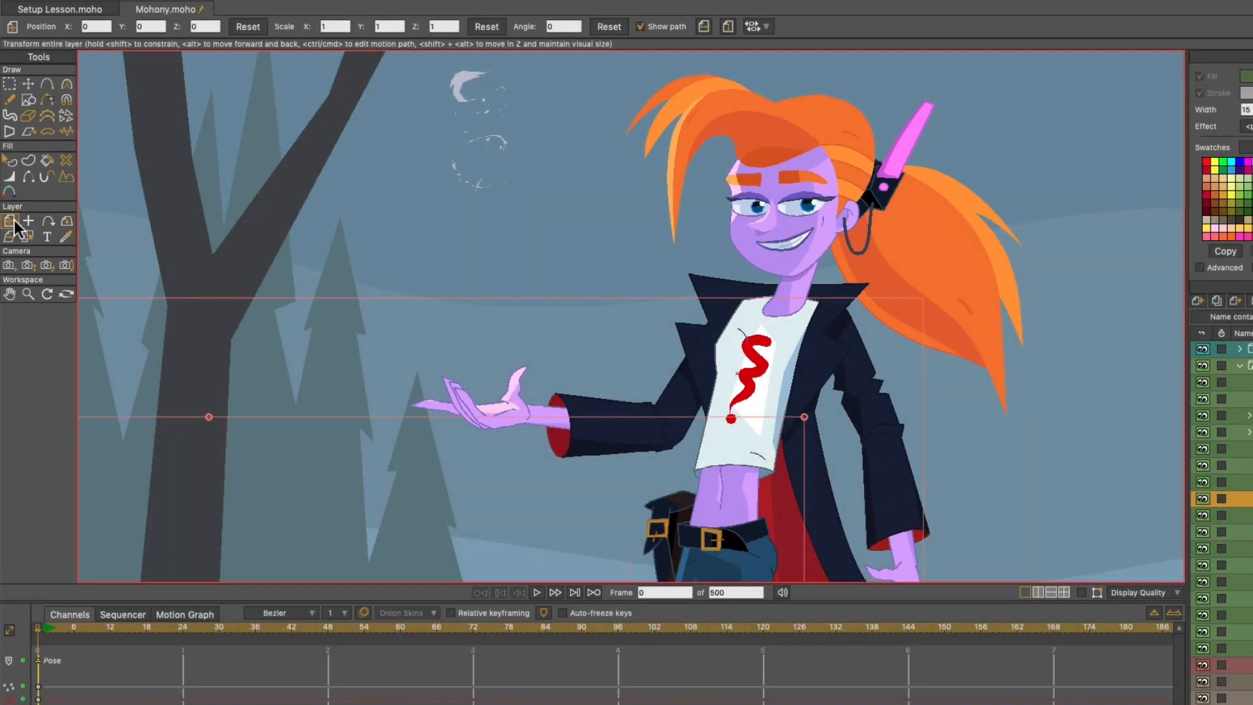
scroll(759, 277, down, 10)
drag(617, 385, 651, 353)
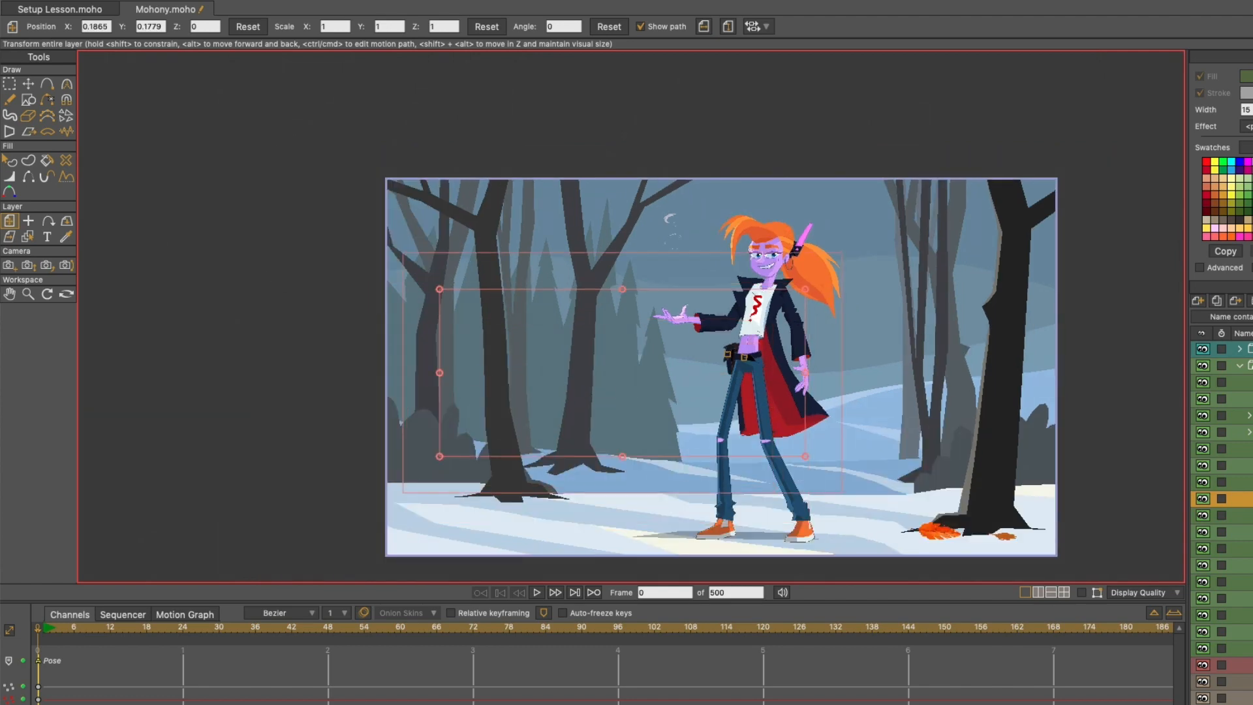
click(1245, 698)
drag(1170, 78, 1076, 139)
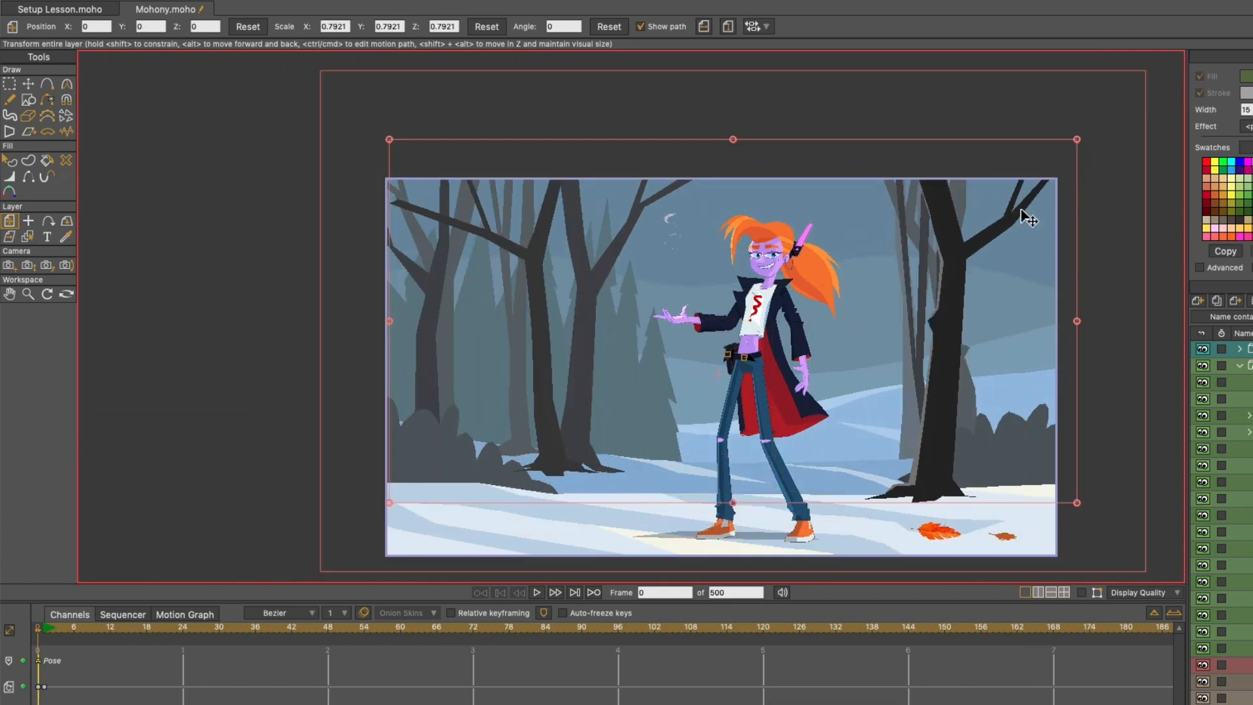
key(ctrl+z)
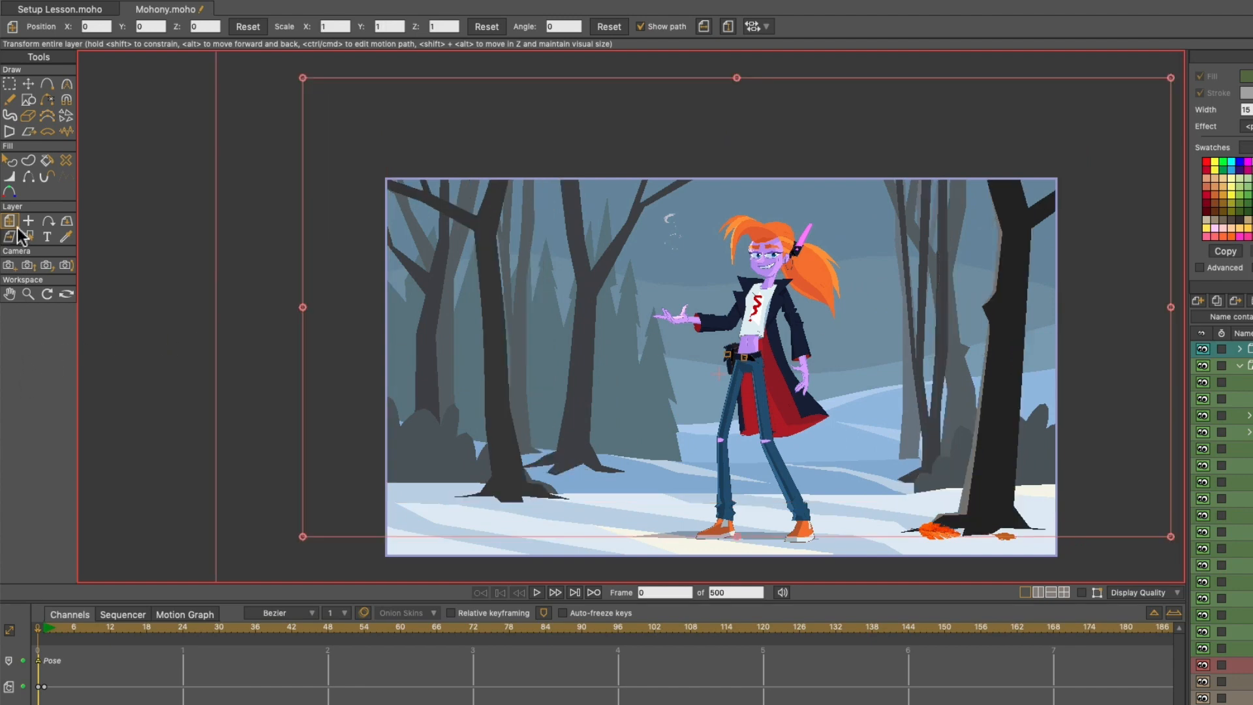
- Zoom the camera out slightly with Zoom Camera, to a vertical field of view of about 33.37 degrees
click(28, 265)
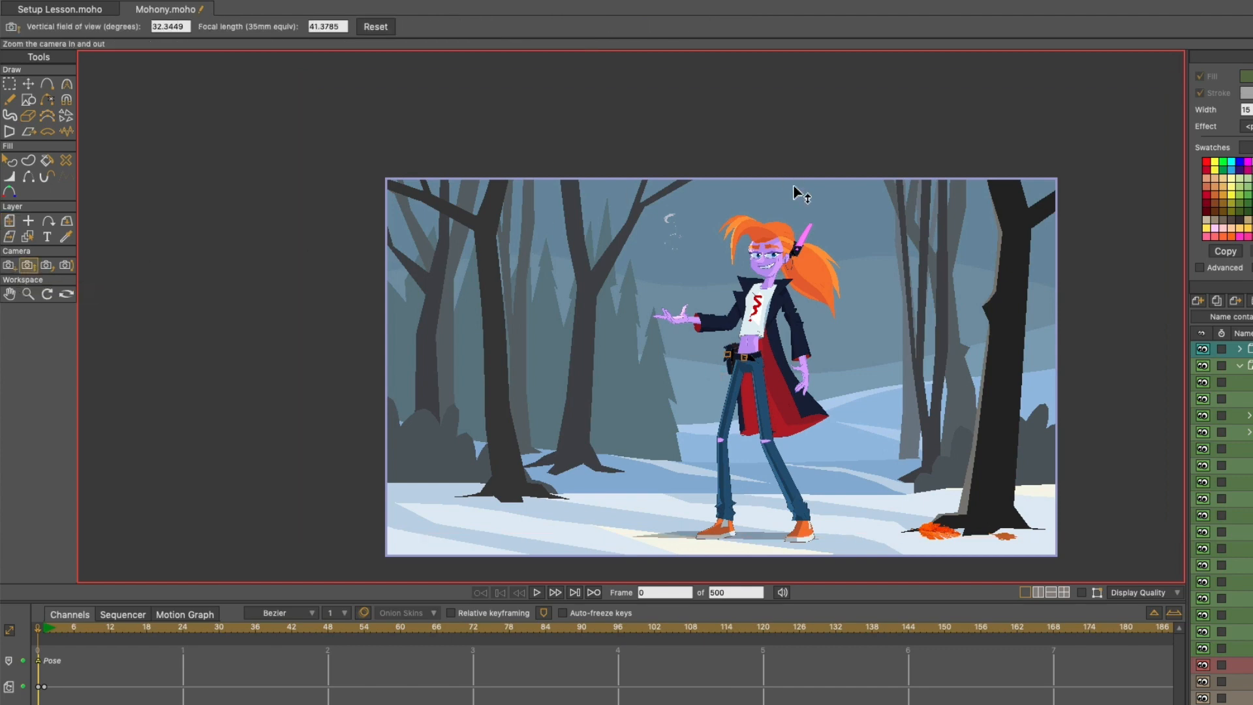
drag(785, 346, 787, 375)
drag(813, 493, 817, 346)
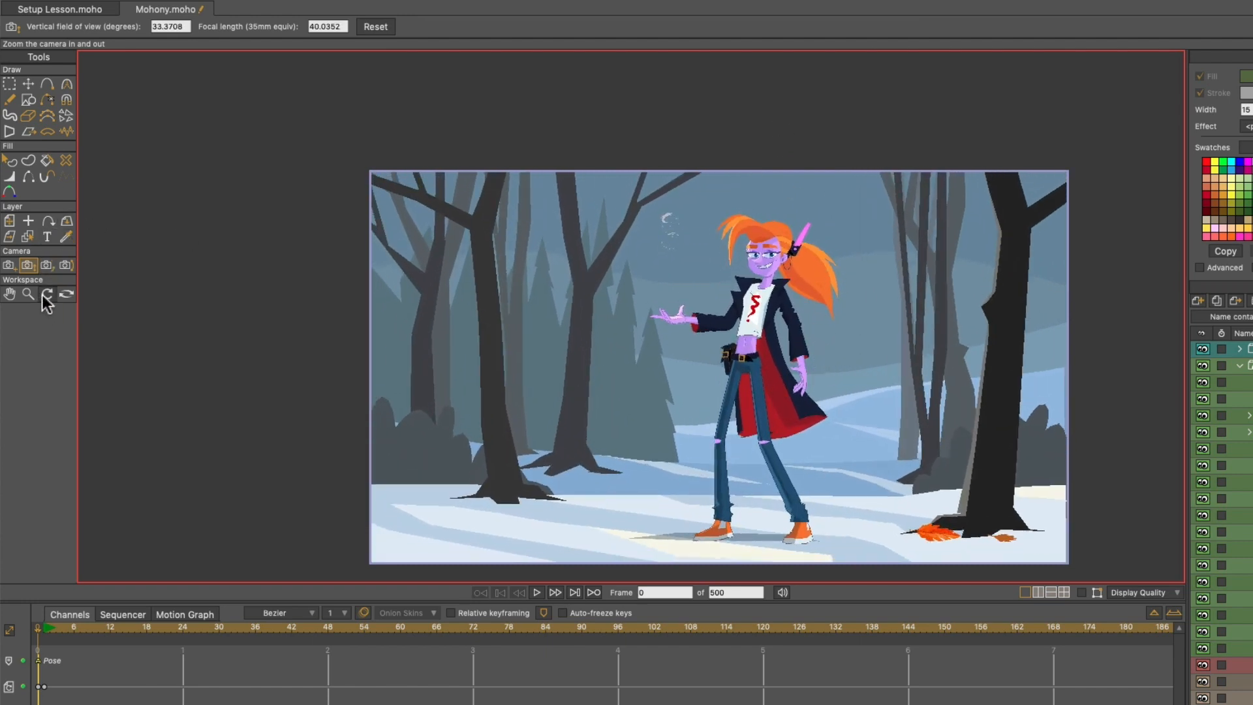
- Zoom the workspace in and out around the scene with the workspace Zoom tool
click(29, 292)
scroll(657, 378, up, 5)
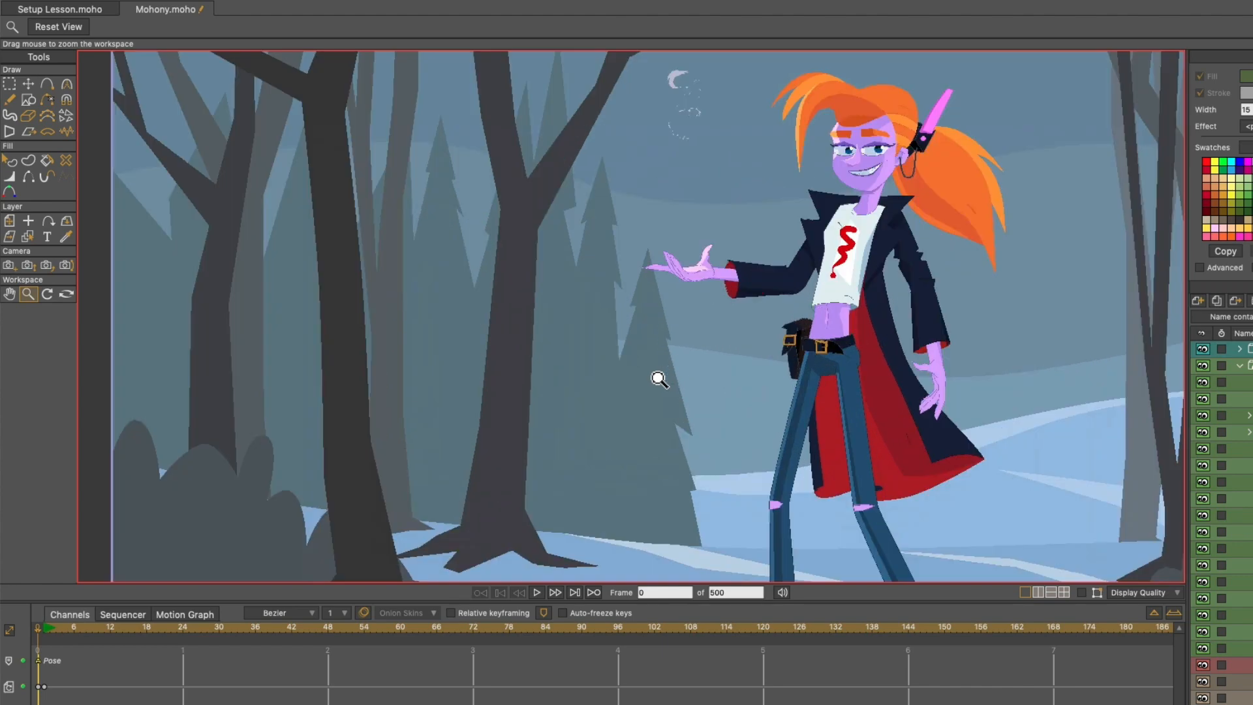
scroll(657, 378, down, 15)
scroll(657, 378, up, 15)
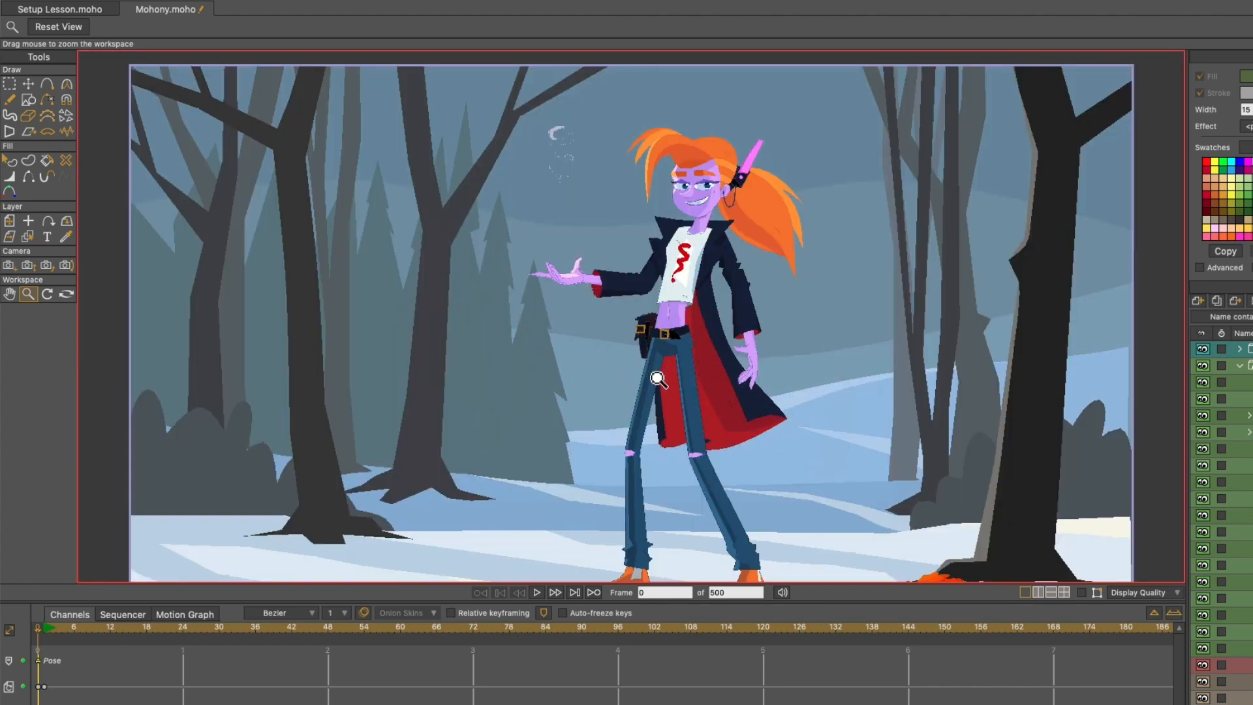
scroll(657, 378, down, 15)
scroll(657, 378, up, 17)
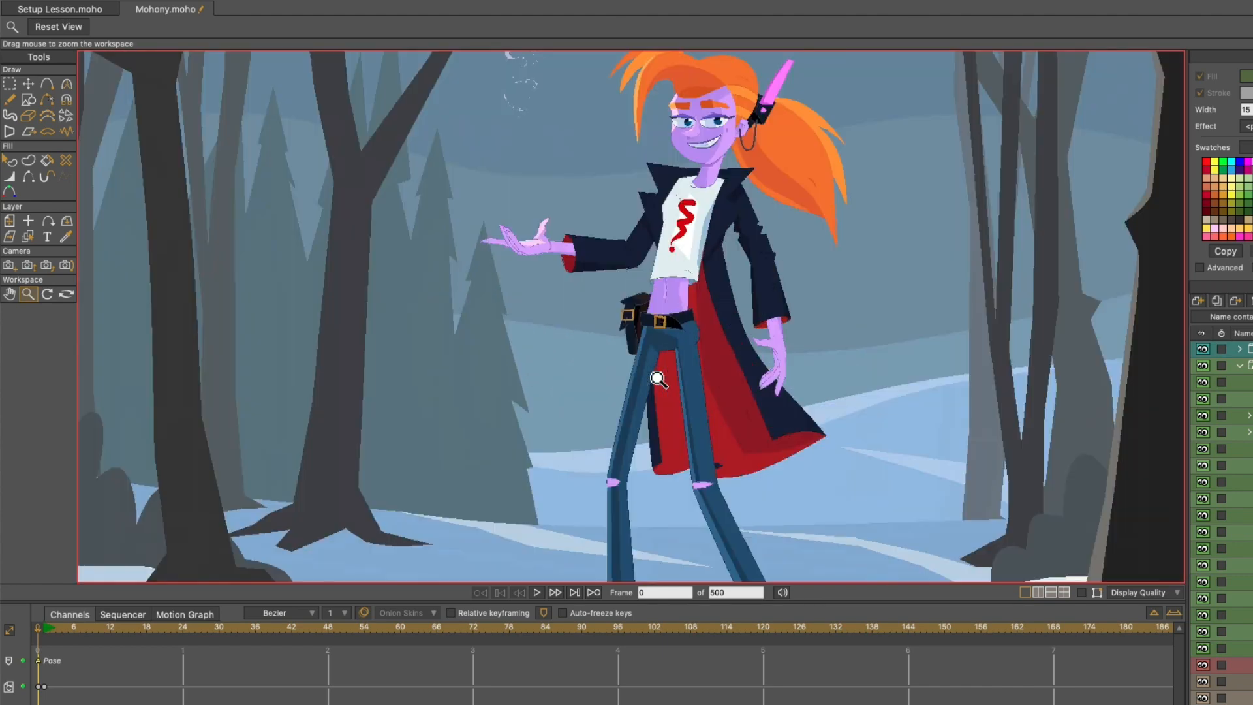
- Rotate the workspace slightly clockwise so the whole scene frame is tilted in the view
click(47, 294)
drag(579, 208, 682, 225)
scroll(682, 225, down, 4)
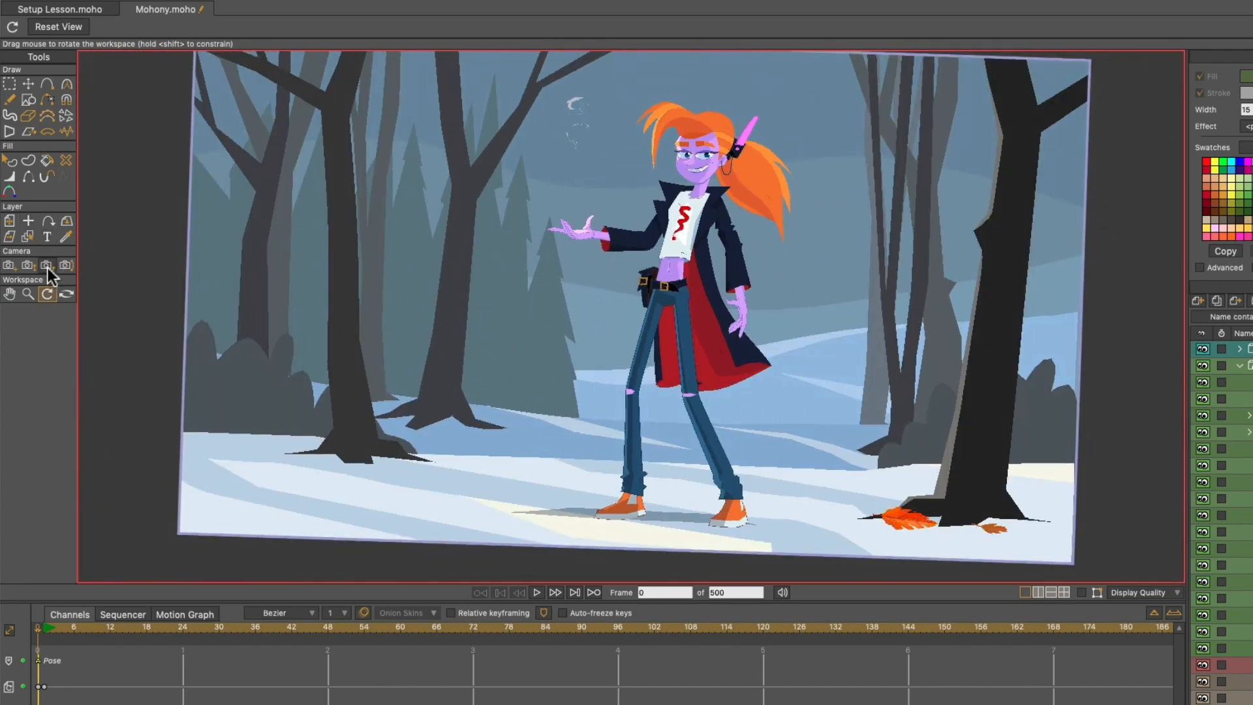
- Try rolling the camera to about 7.92, reset the roll to 0, and reset the rotated workspace view
click(46, 265)
drag(245, 274, 287, 300)
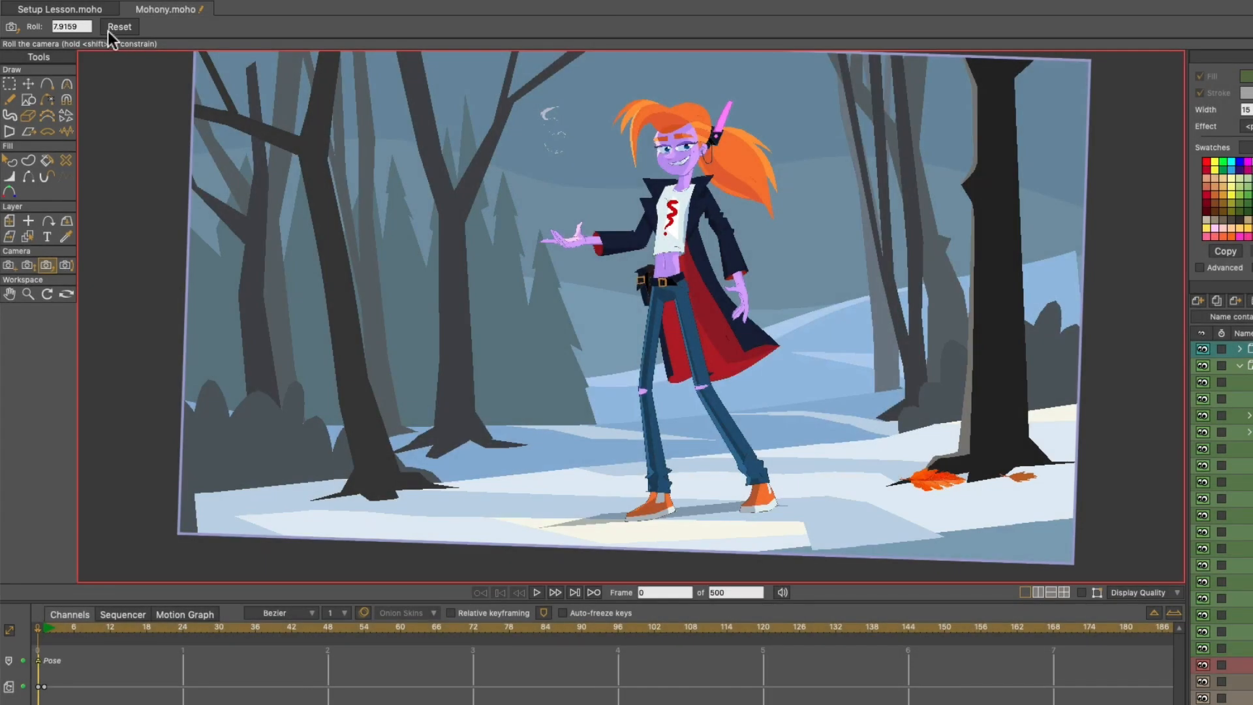
click(108, 28)
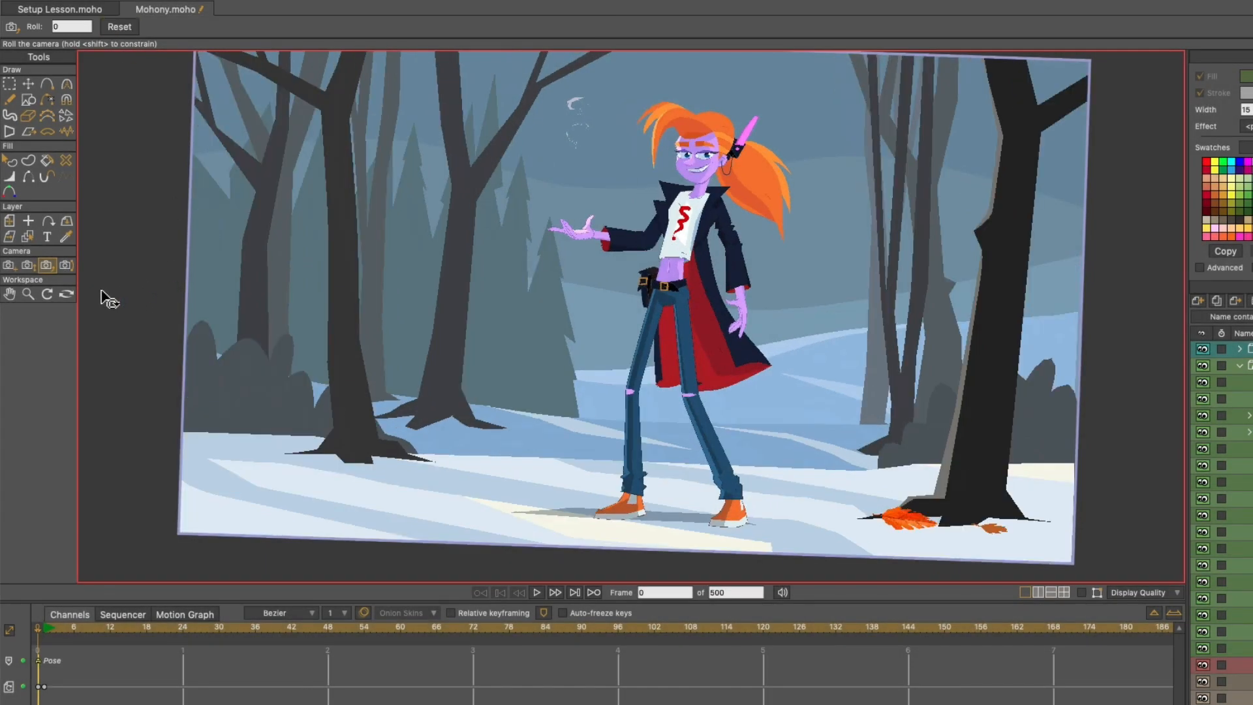
click(43, 293)
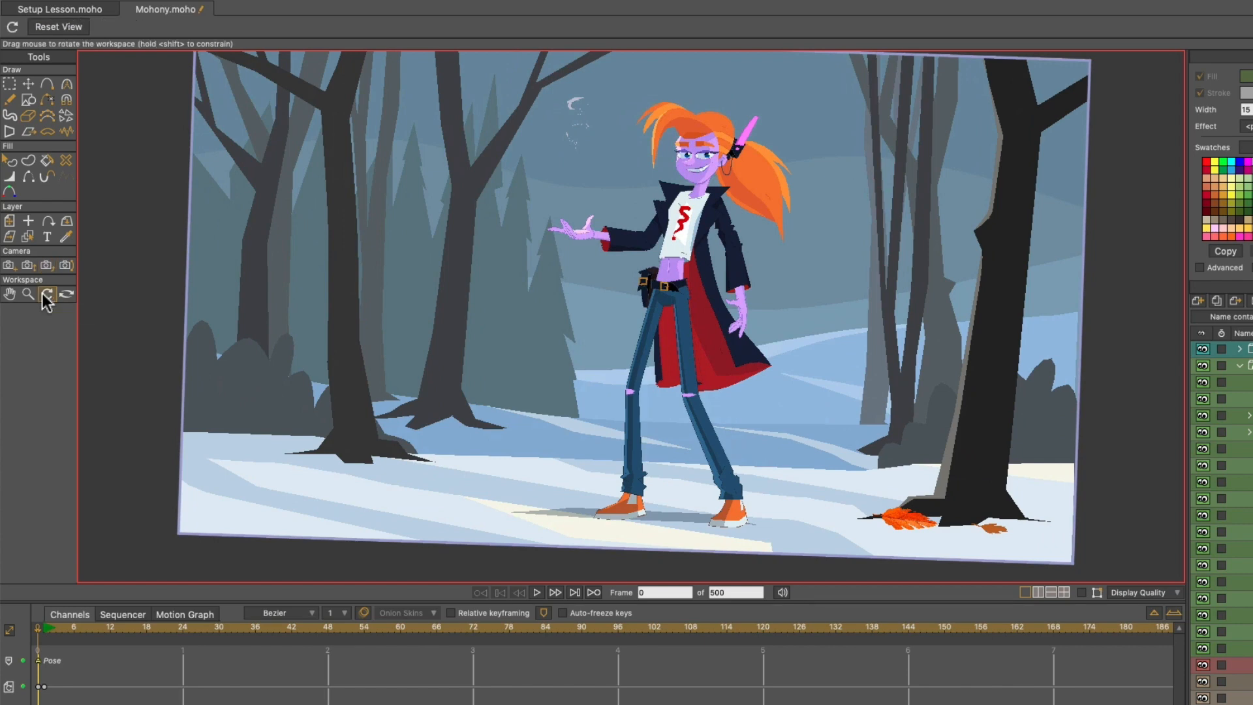
click(58, 28)
- Activate the Freehand tool and look over the available style effects without choosing one
click(7, 98)
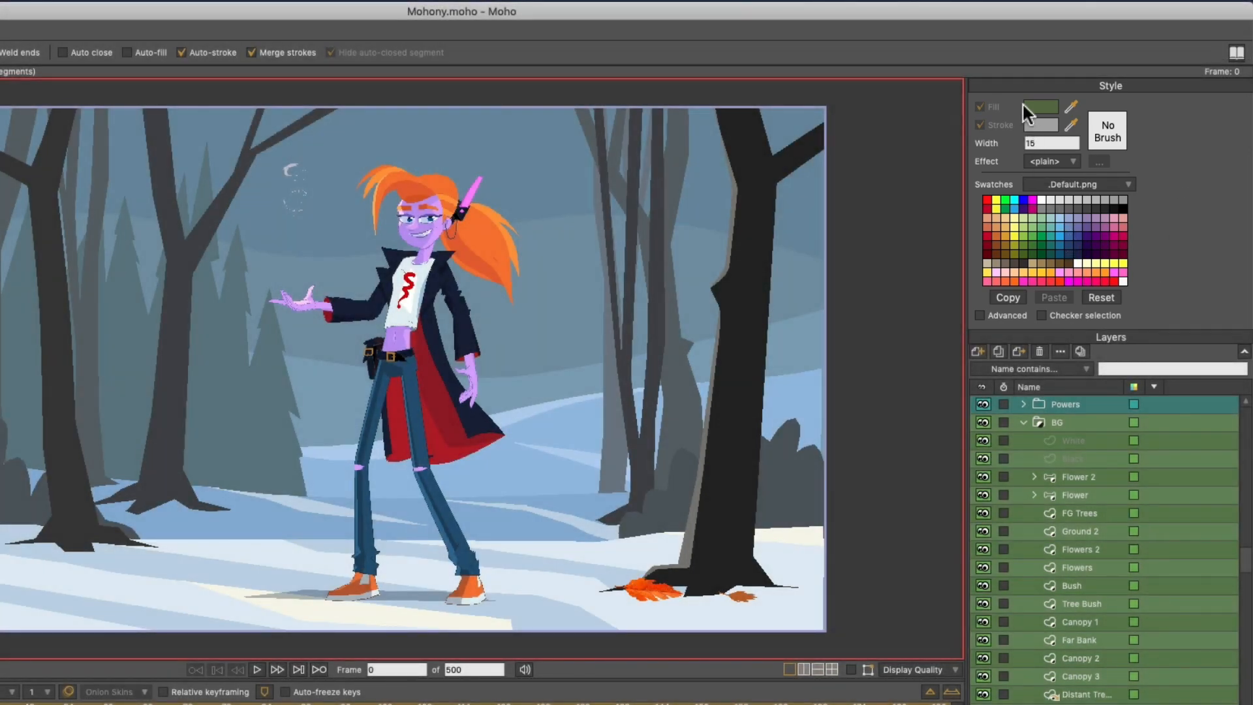
click(1073, 163)
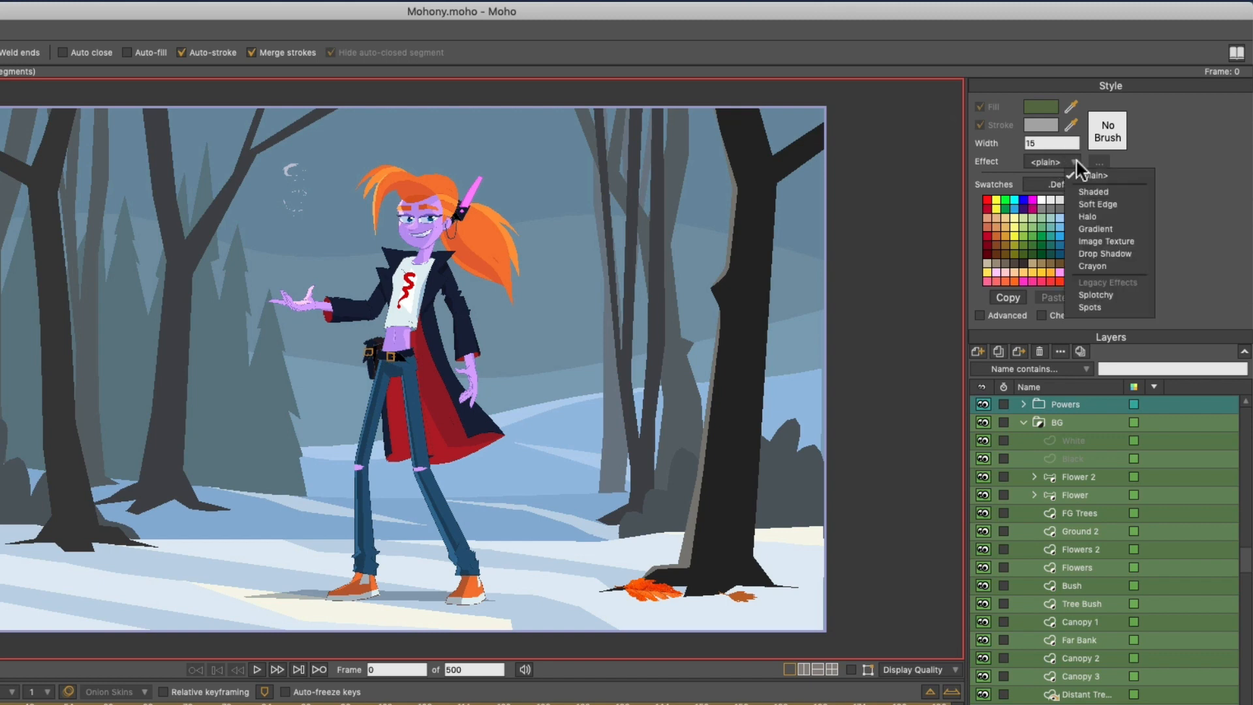
click(1172, 150)
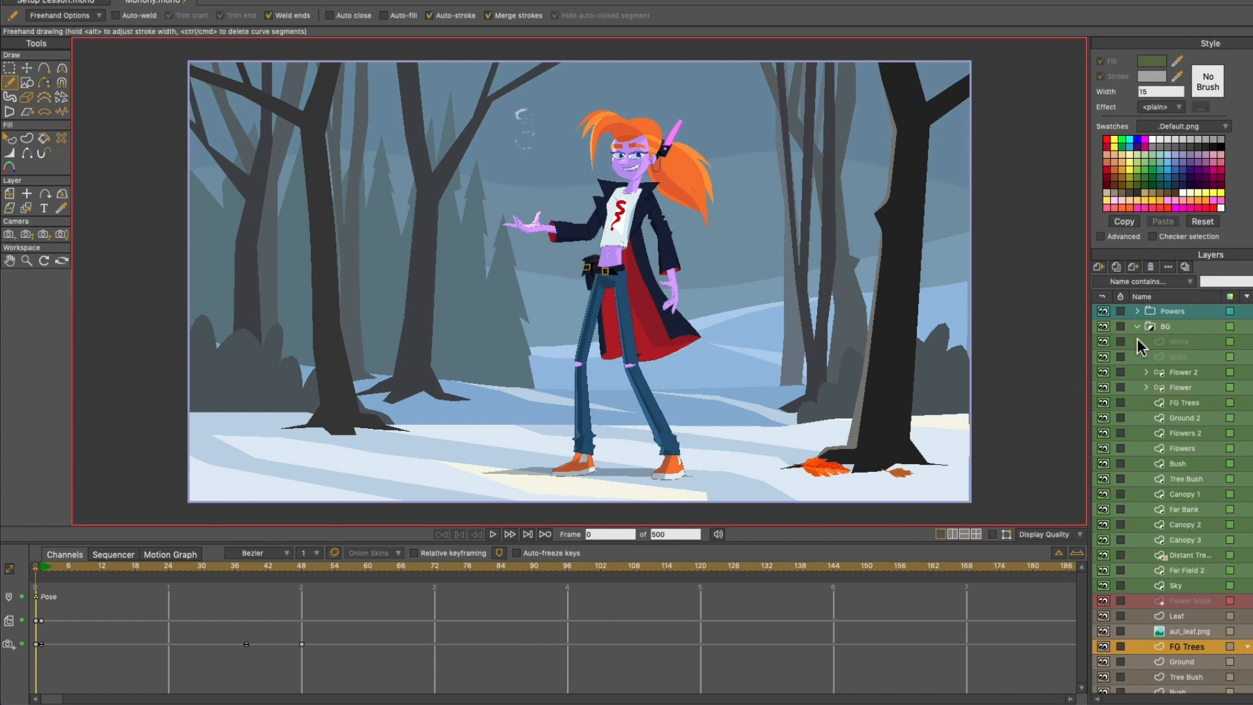
- Collapse the BG group and select the MOHONY bone layer
scroll(1145, 375, up, 1)
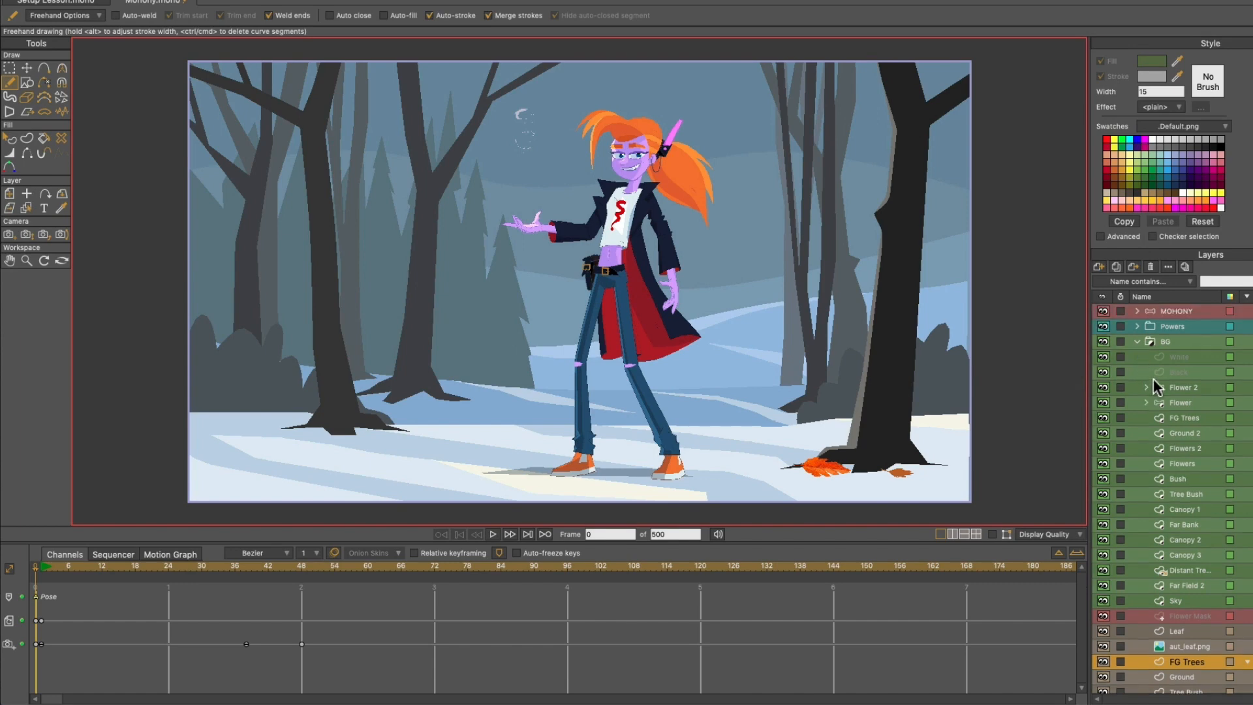
click(1137, 341)
click(1181, 339)
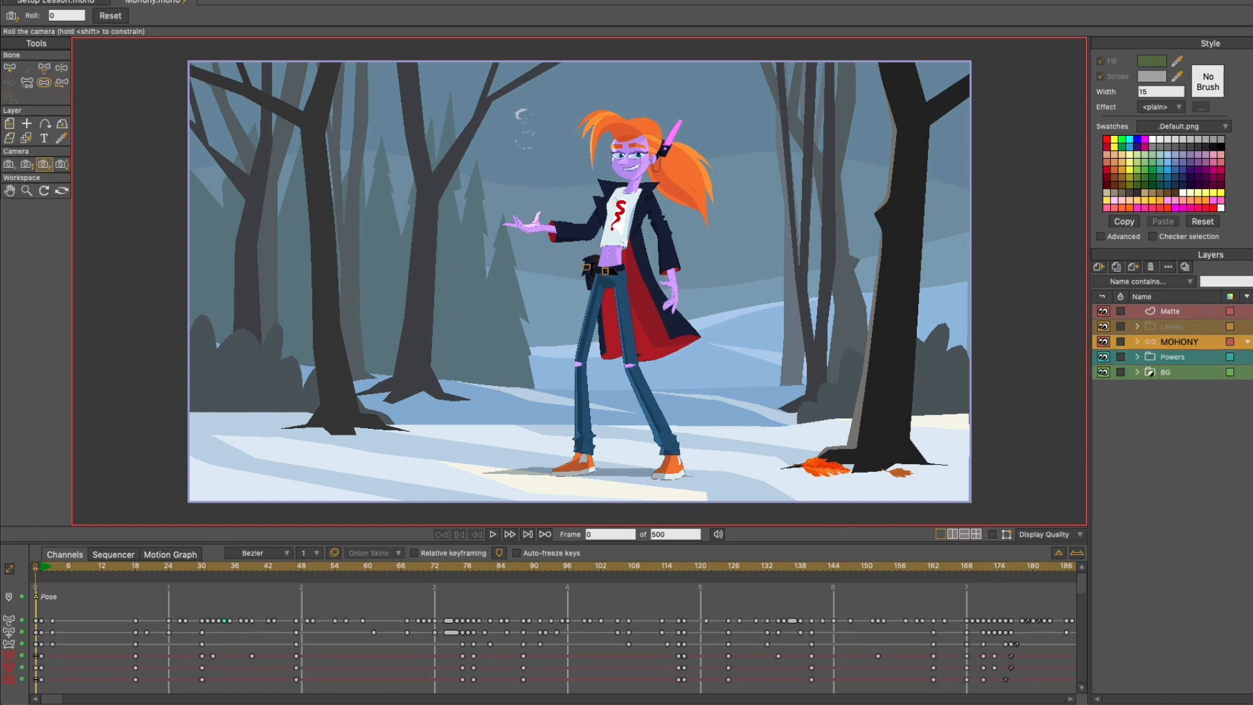
- Scrub the timeline through the MOHONY animation up to frame 98 and back towards the start
click(55, 568)
drag(54, 567, 578, 596)
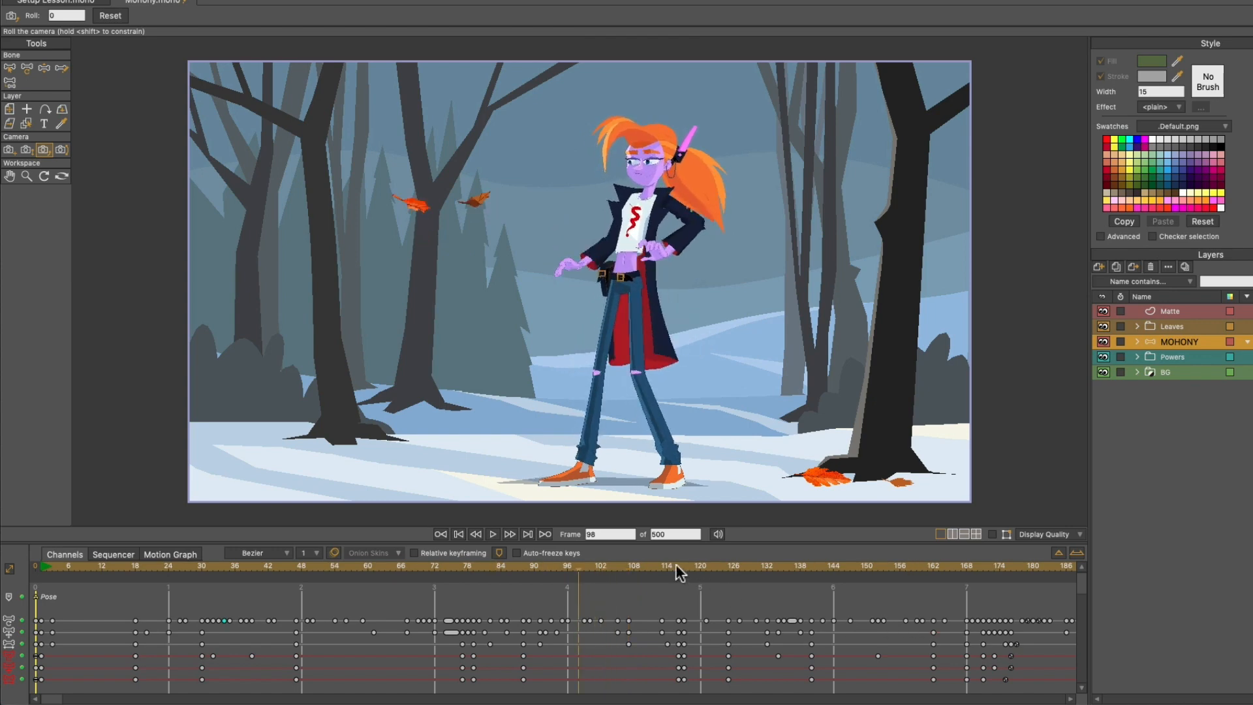
click(489, 568)
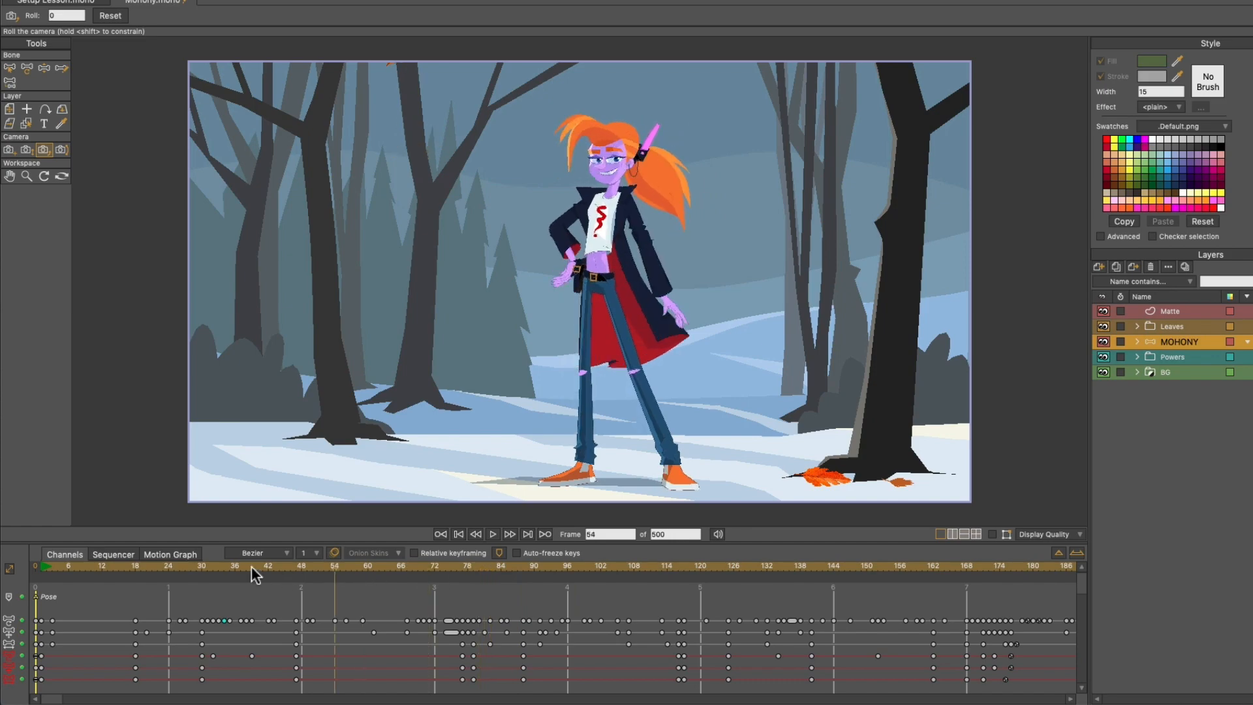
click(95, 567)
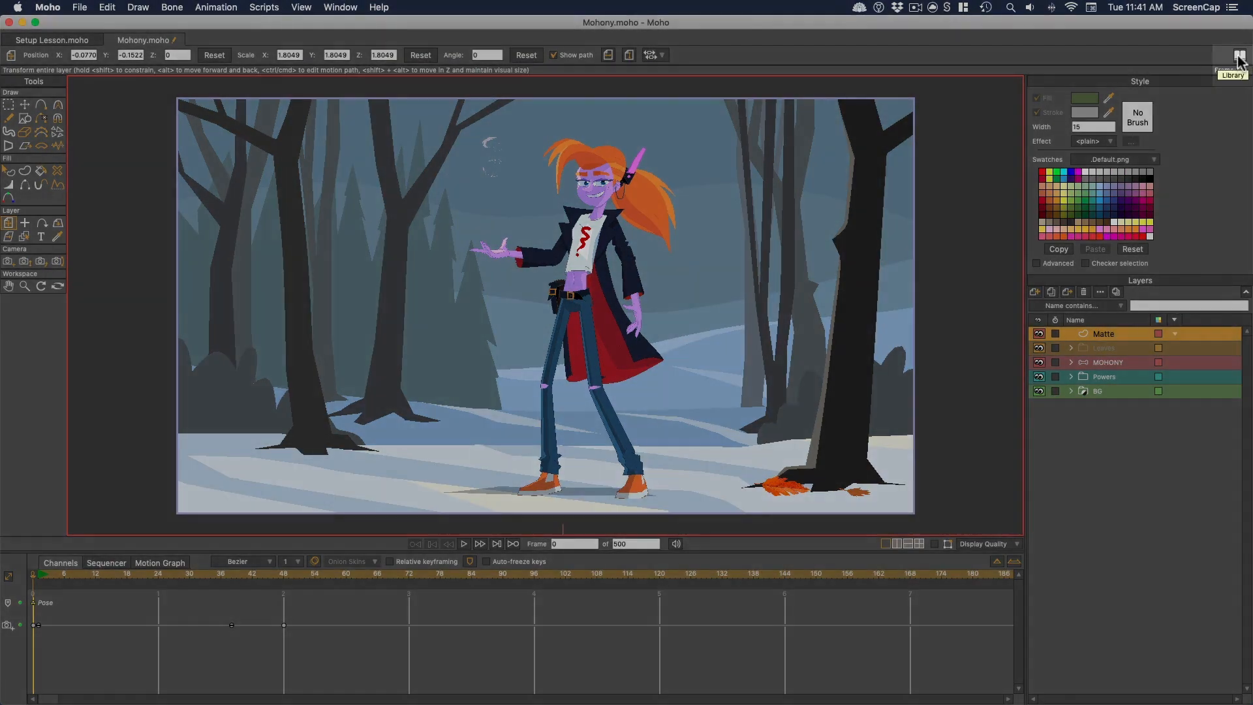
- Open the Library and look inside the Content Folder Library, then collapse it again
click(1237, 57)
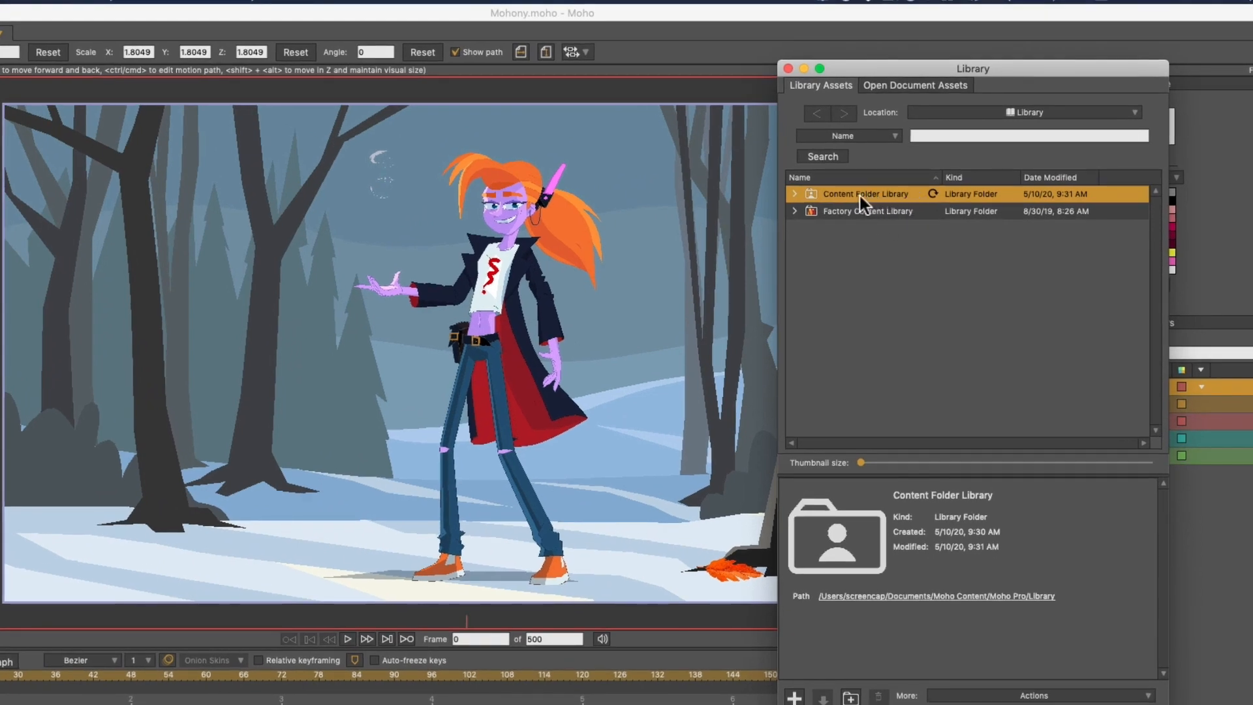
click(794, 194)
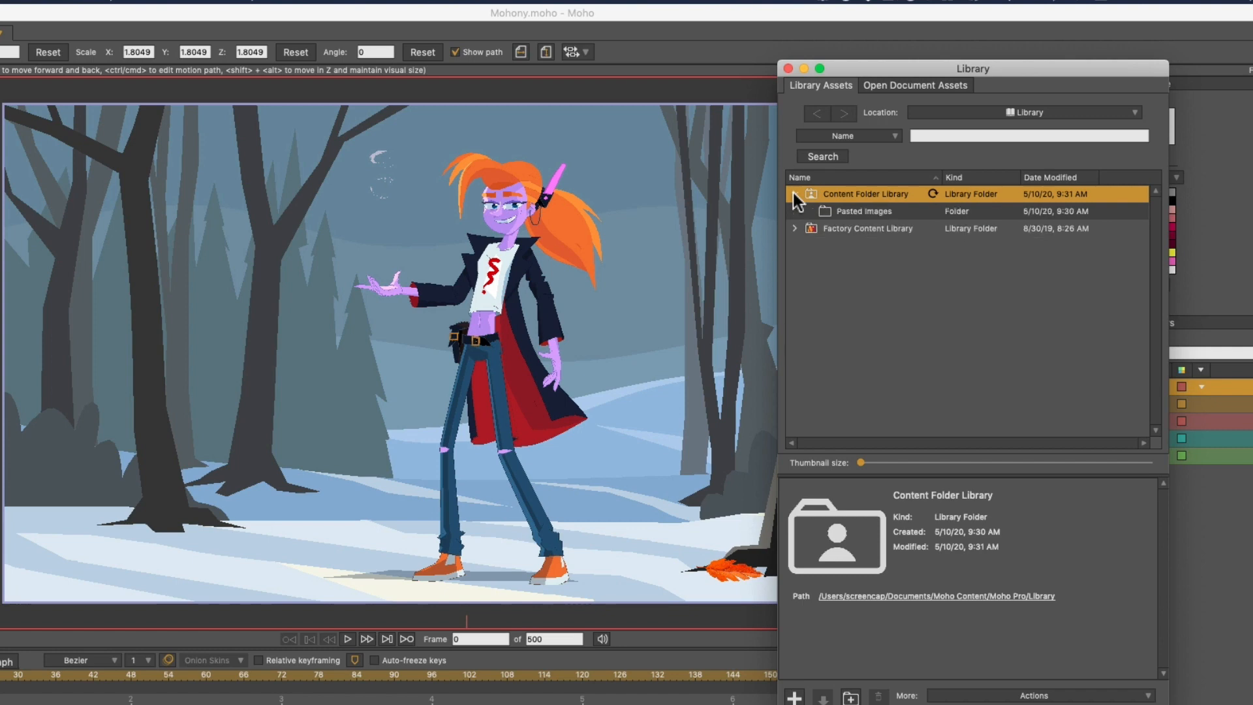
click(794, 194)
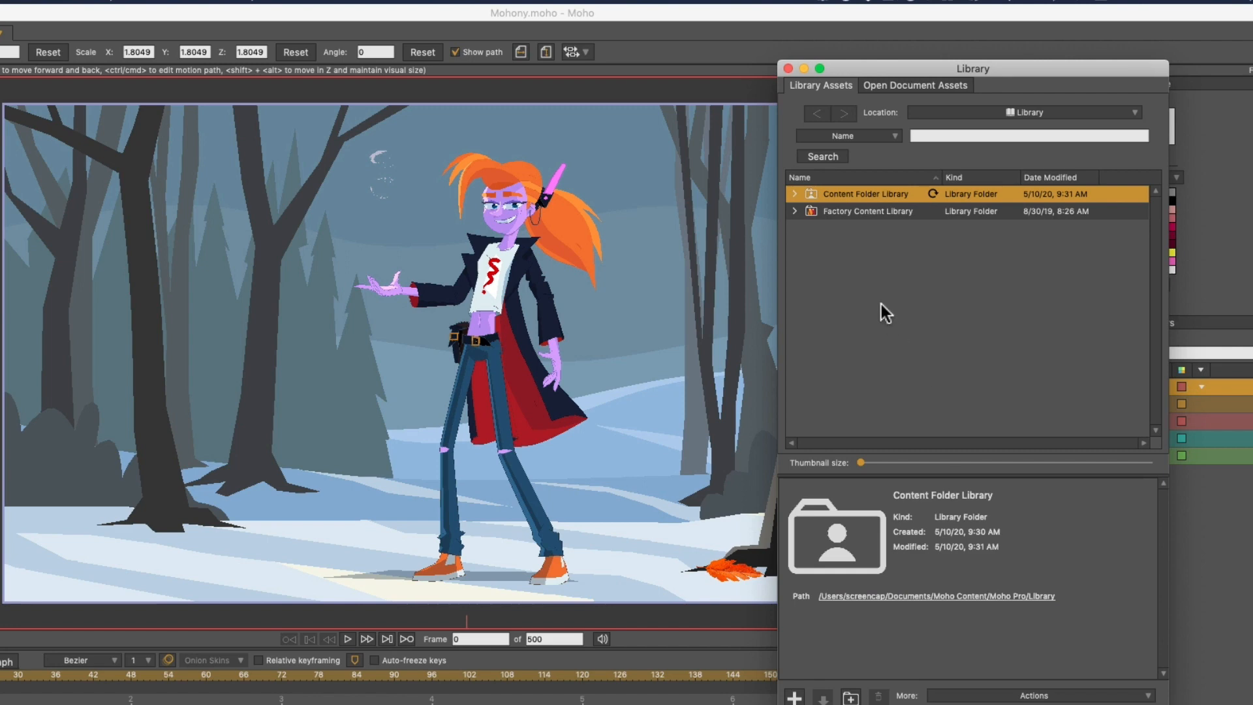
- Insert muffin.anme from the Props > Food folder of the Factory Content Library into the scene
click(849, 214)
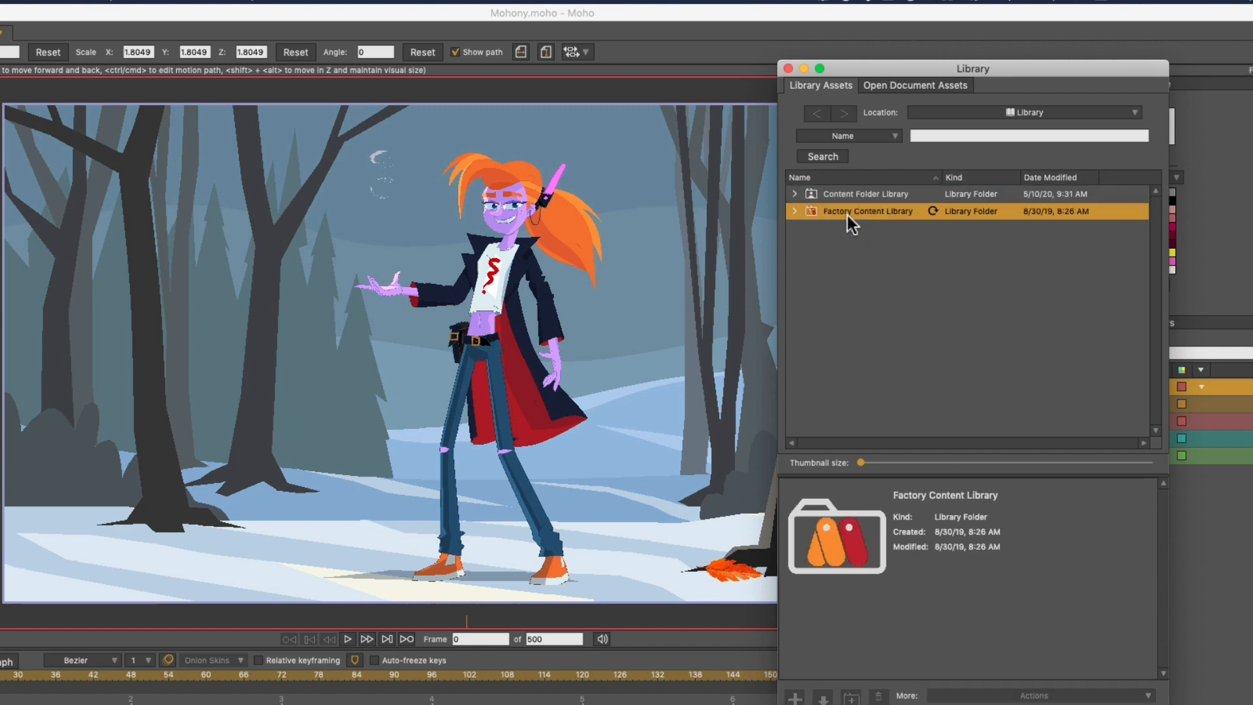
click(794, 211)
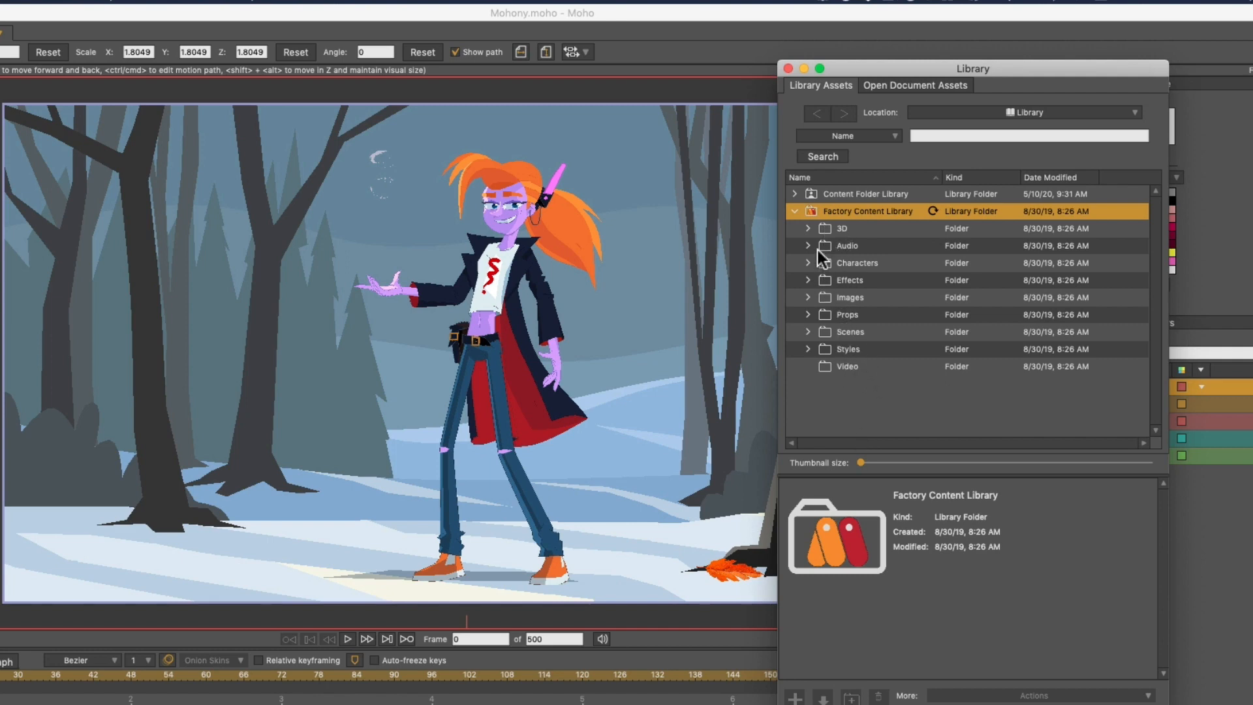
click(808, 313)
click(821, 383)
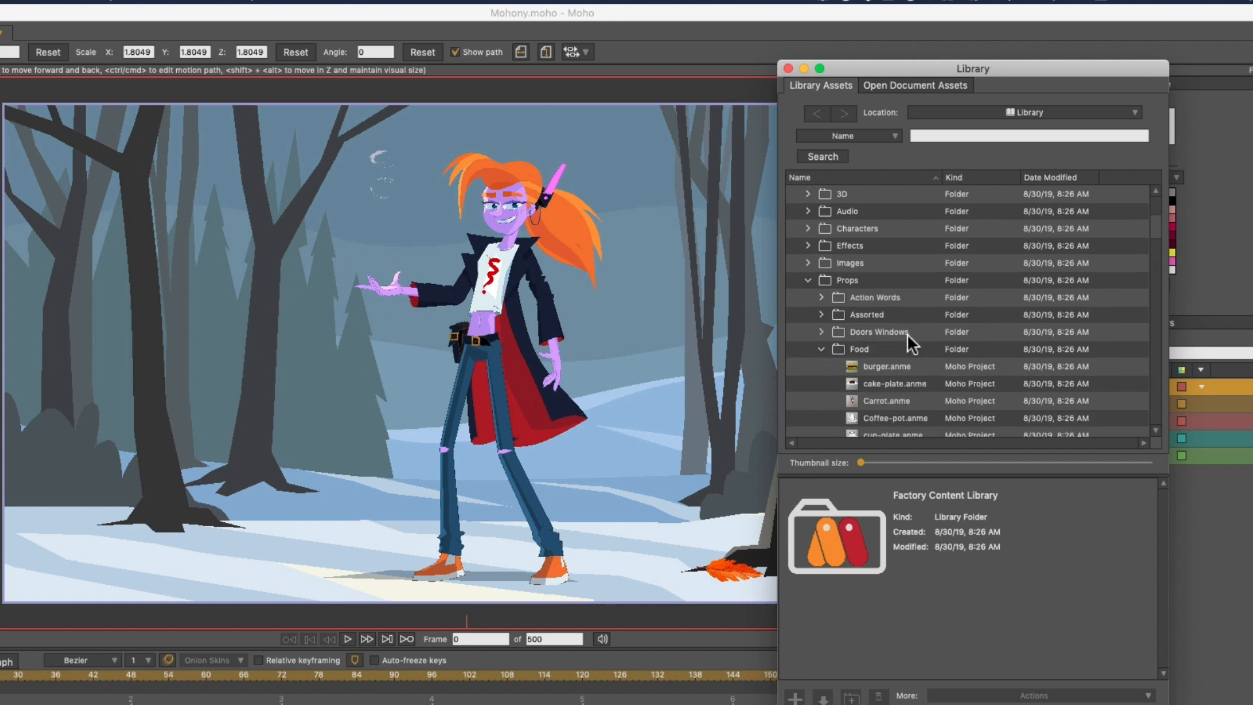
scroll(907, 336, down, 4)
drag(895, 400, 398, 131)
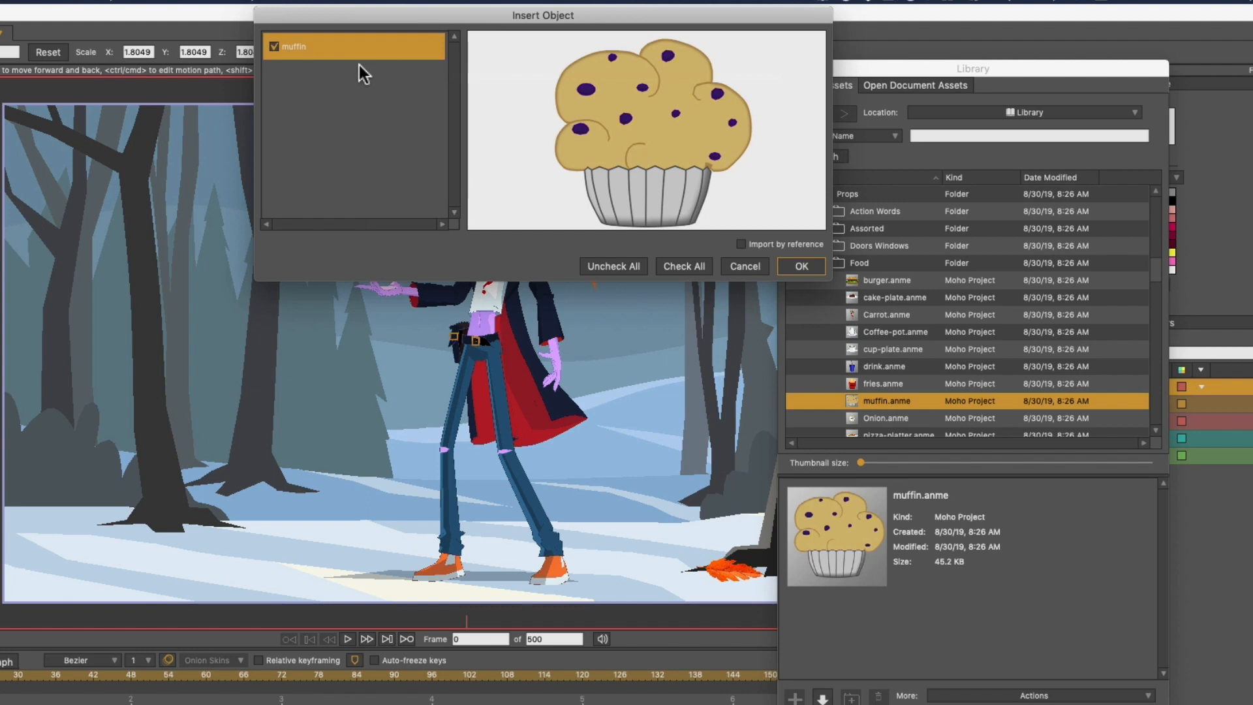
click(786, 267)
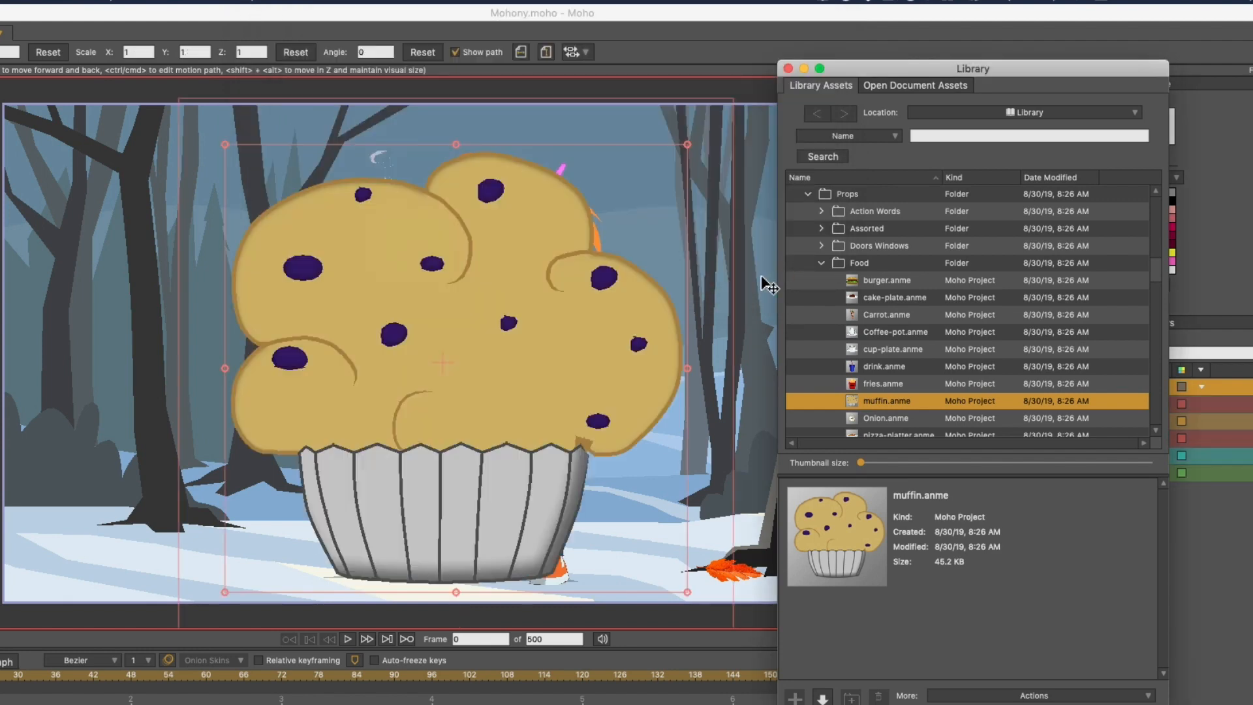
- Scale the muffin layer down to about 0.17 and move it onto the character's outstretched hand
click(680, 163)
drag(686, 144, 471, 326)
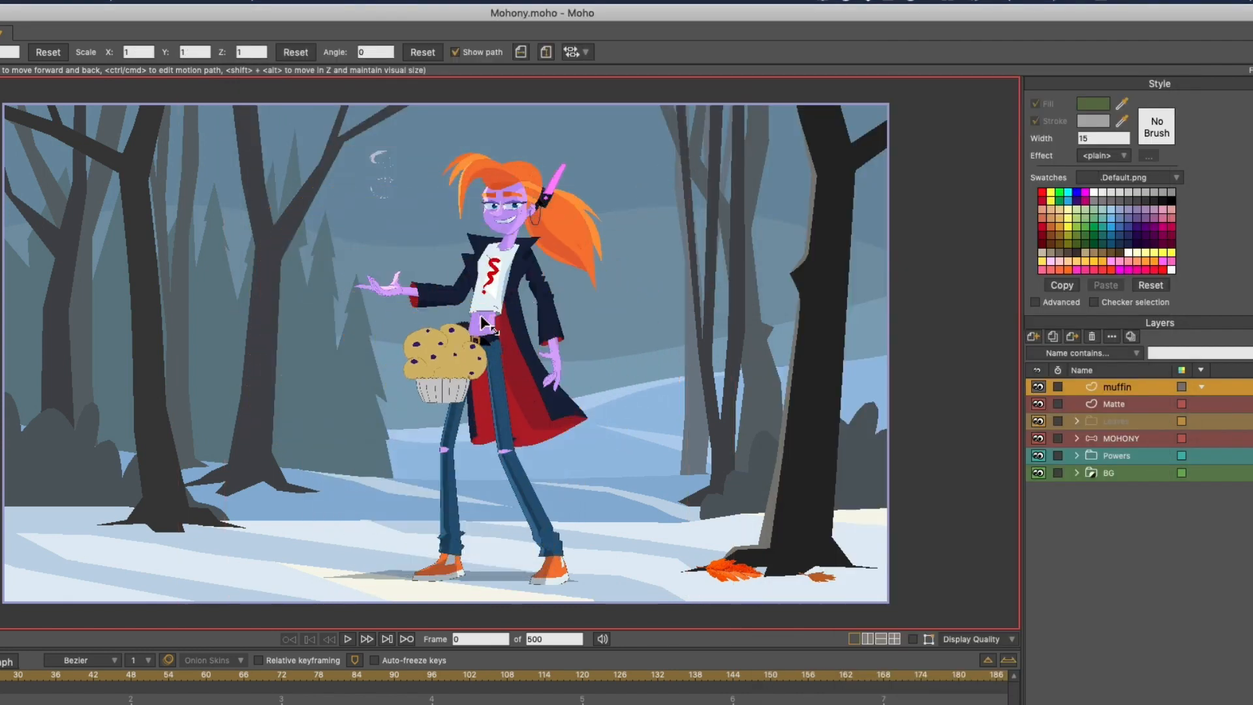
drag(438, 367, 385, 254)
- Undo the muffin's move, its scaling and its insertion into the project
key(super+z)
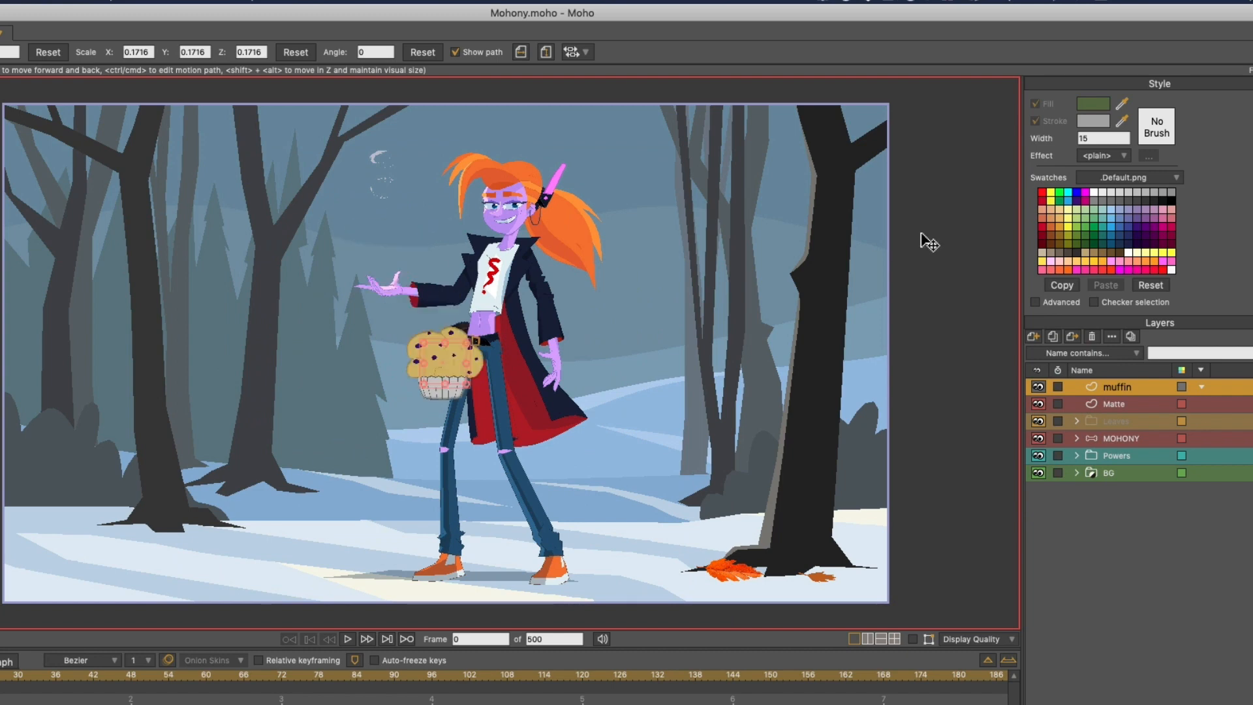
key(super+z)
key(super+z)
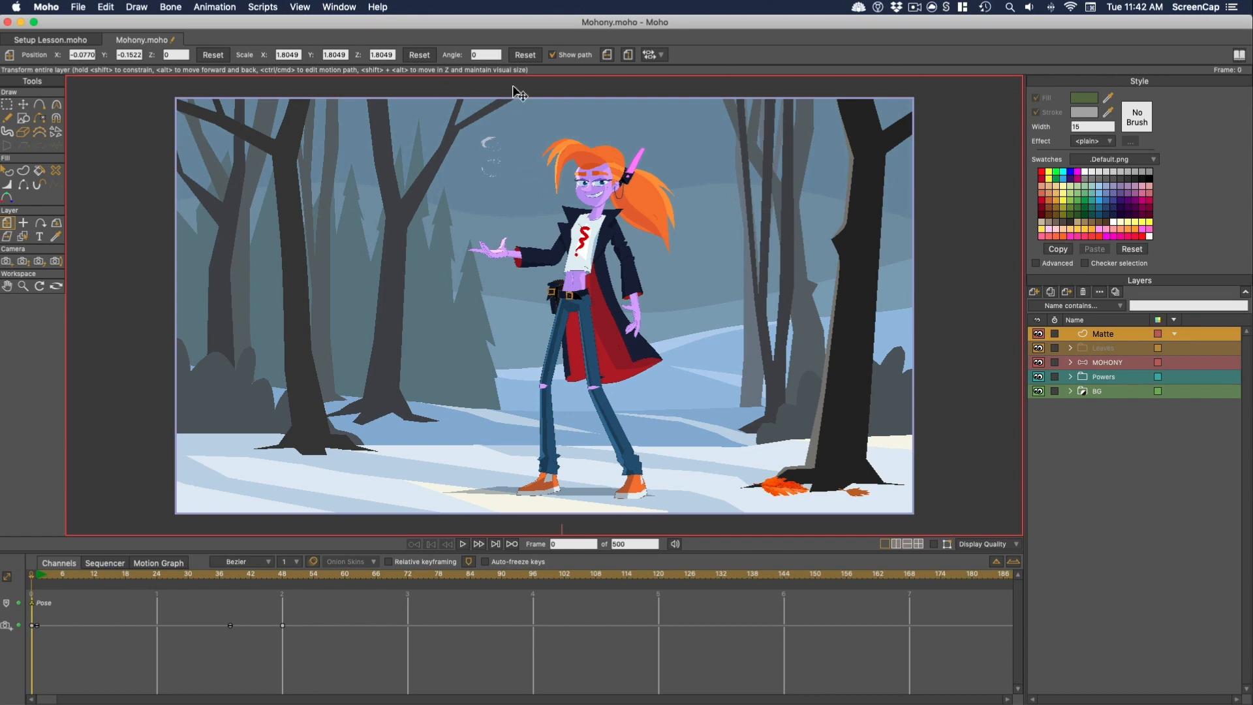
- Show the Keyframe window and dock it beside the timeline
click(339, 6)
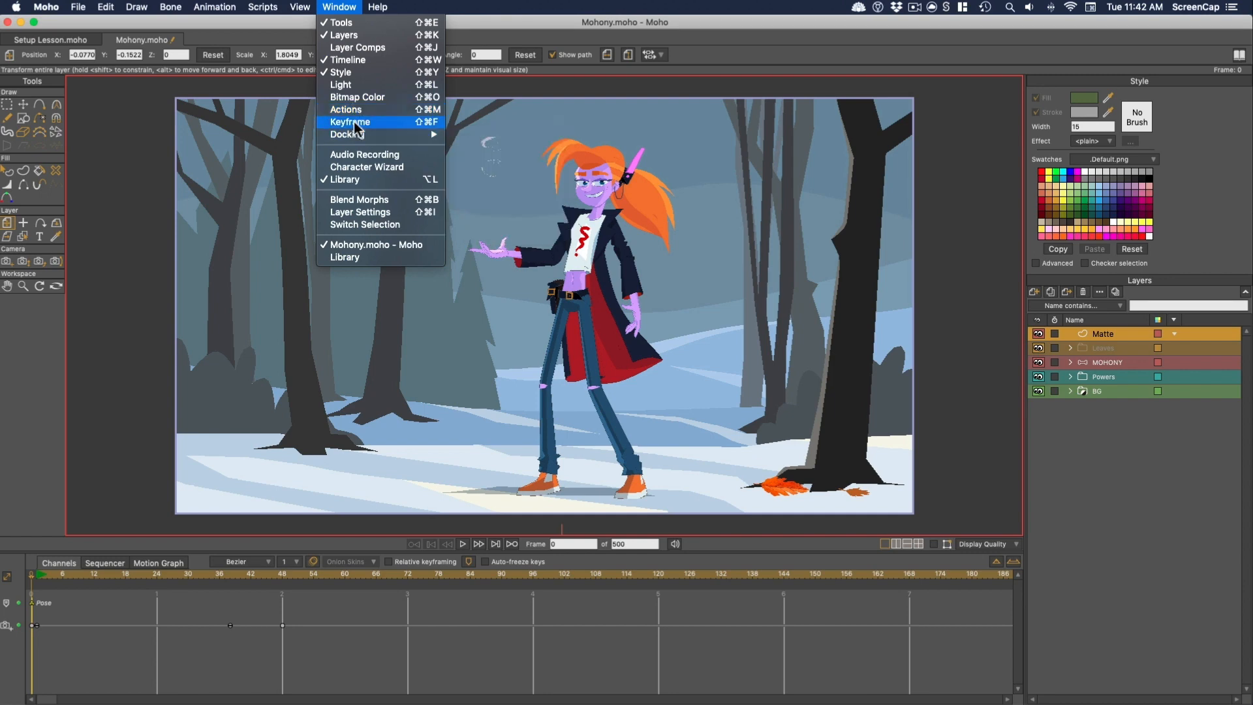
click(354, 123)
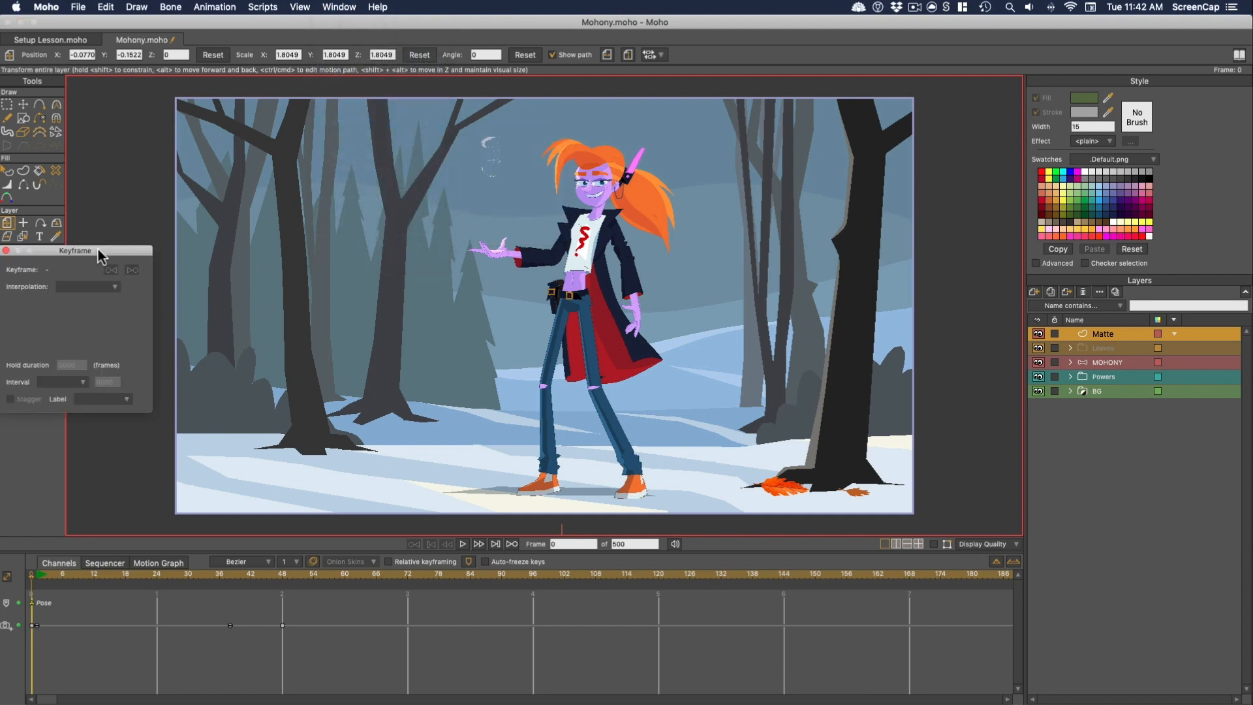
drag(101, 250, 1020, 458)
click(340, 7)
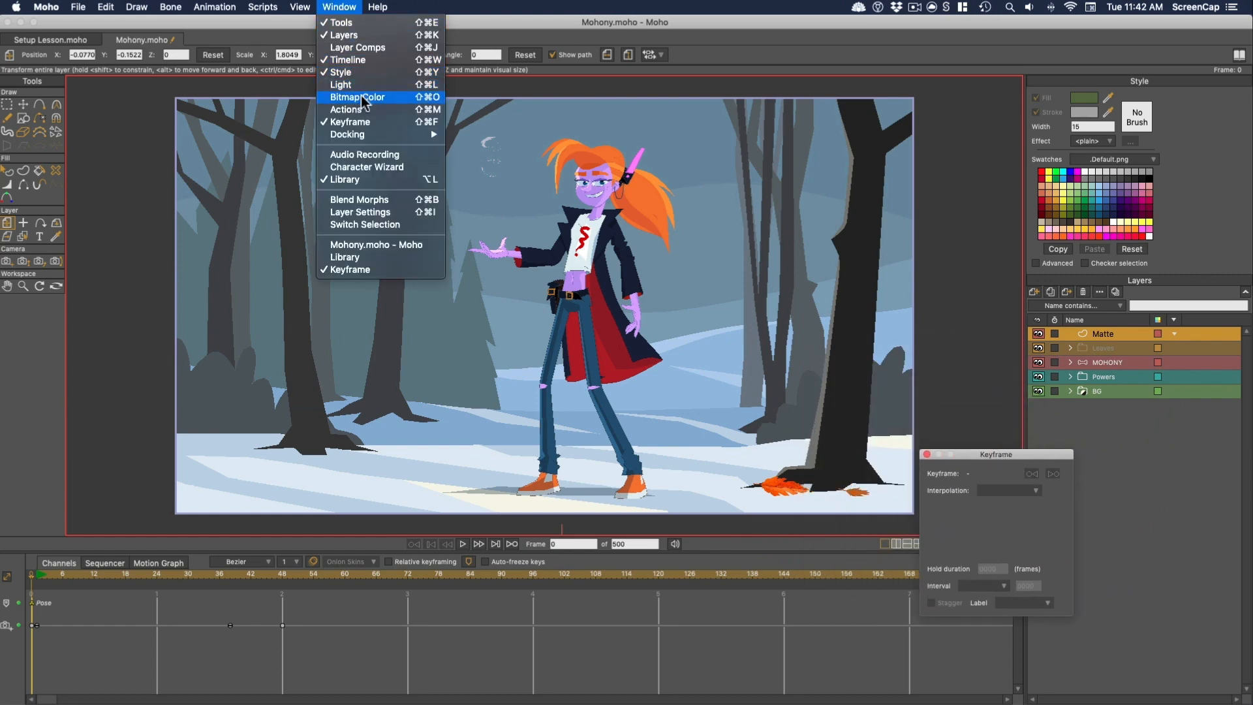
mouse_move(339, 137)
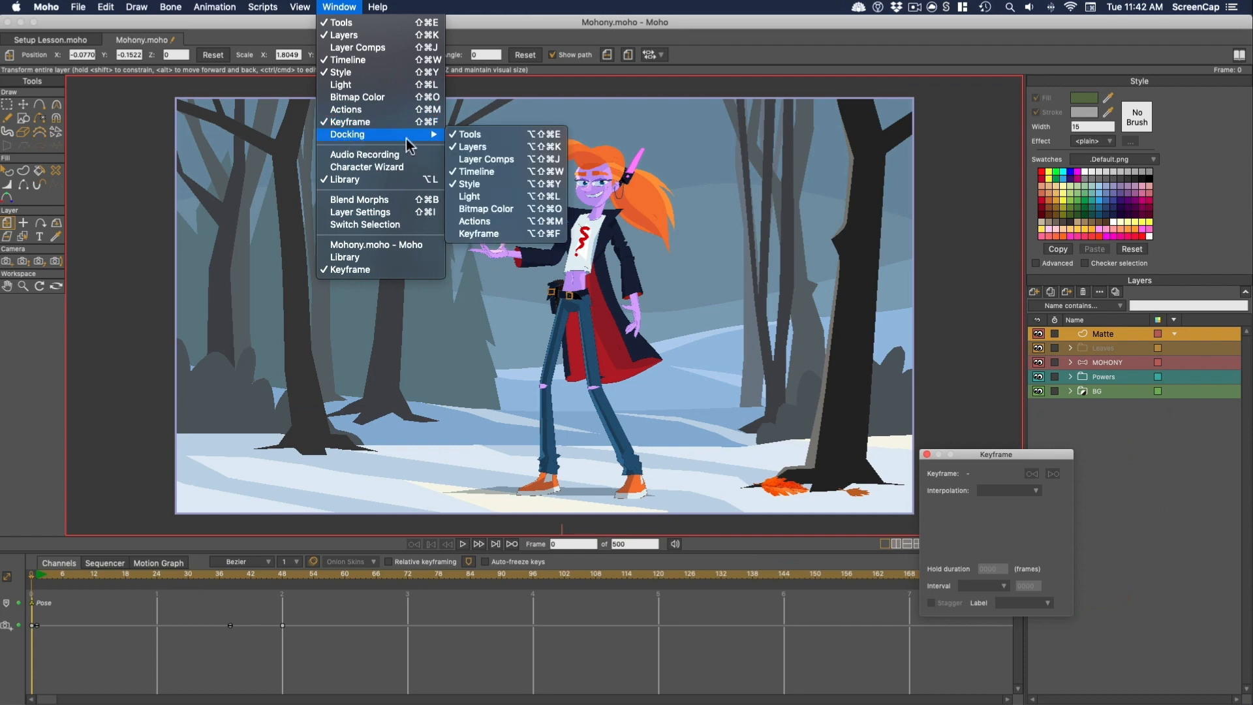
click(475, 235)
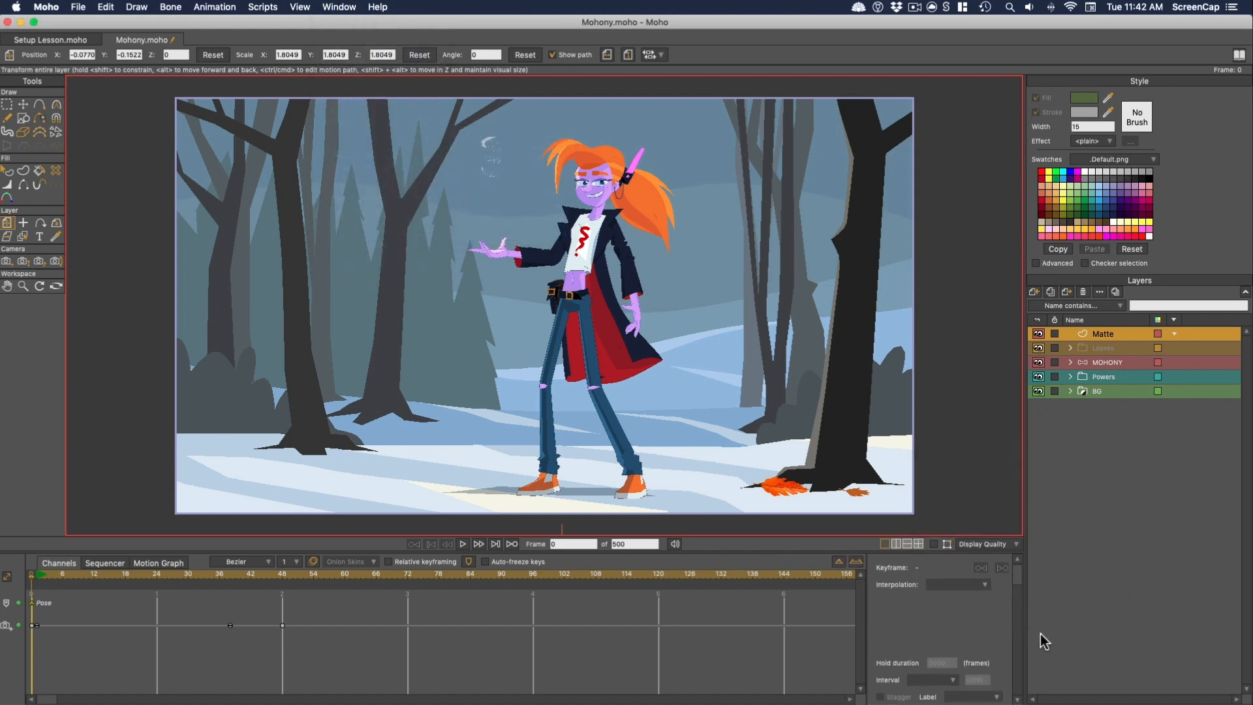
- Enlarge the timeline area upwards and hide the docked Keyframe window
drag(830, 552, 831, 510)
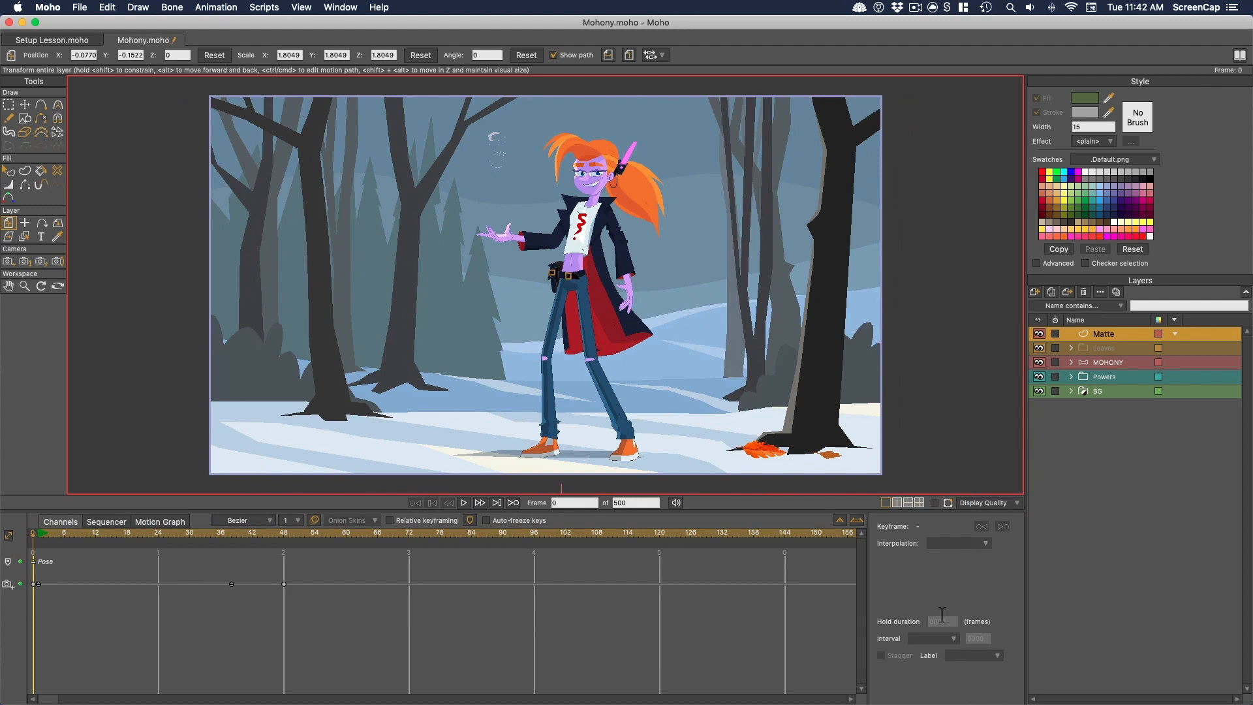
click(351, 7)
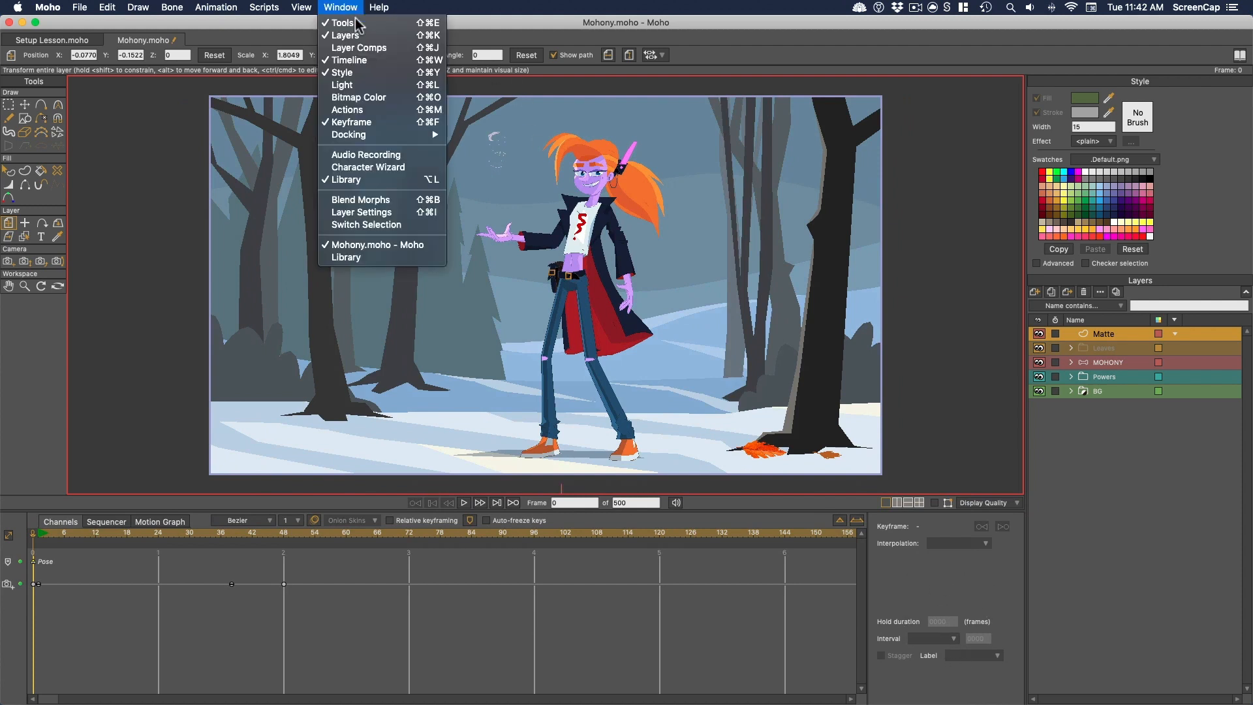
click(368, 124)
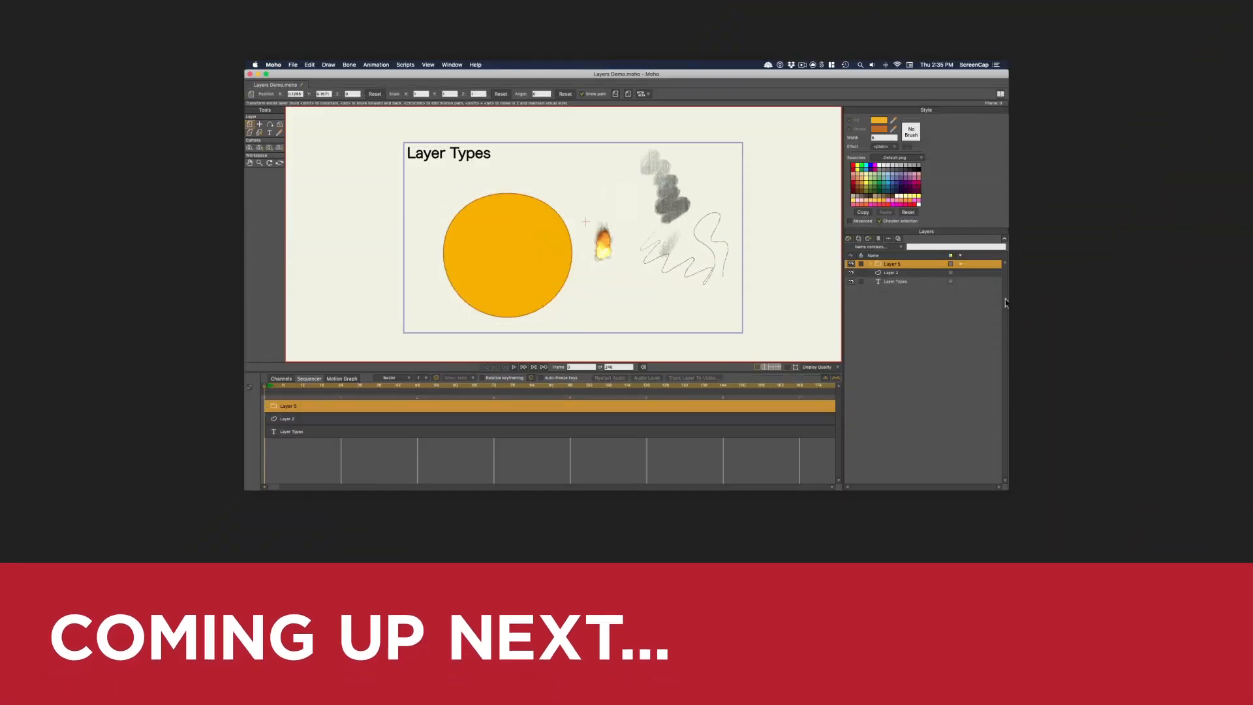
- Select the Layer Types text layer and the orange circle's layer in the Layers Demo.moho project
click(898, 283)
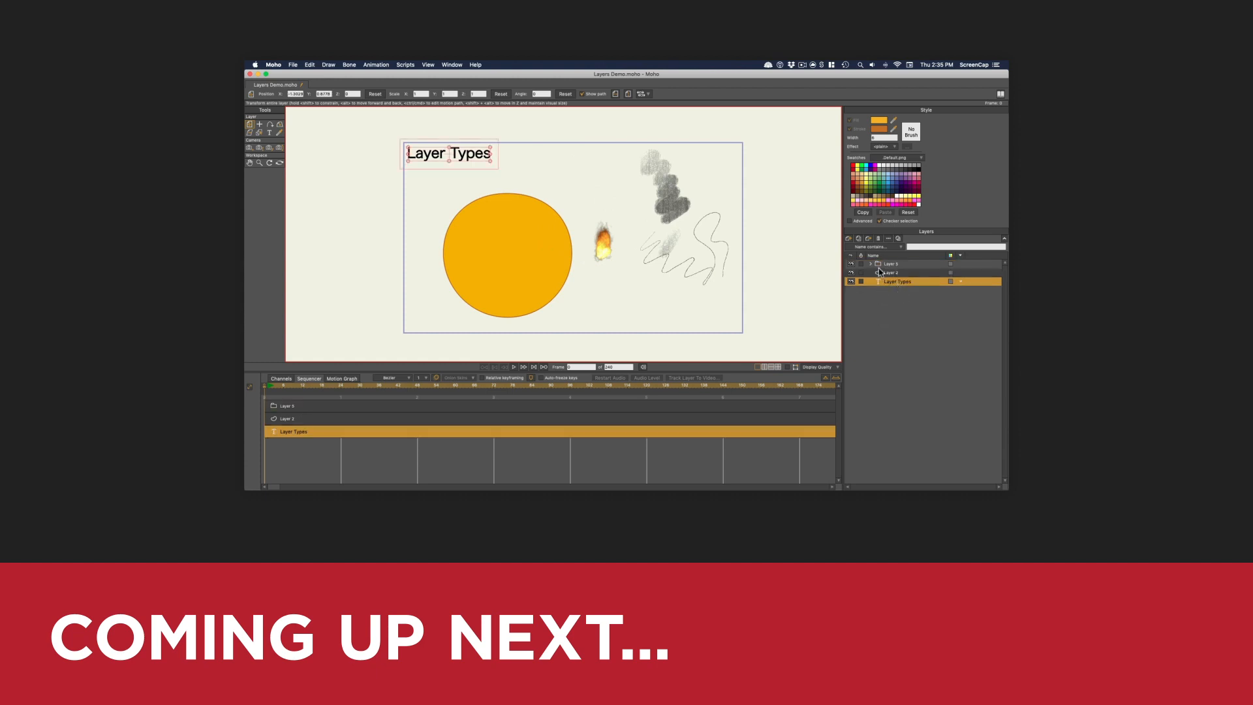
click(891, 274)
click(894, 283)
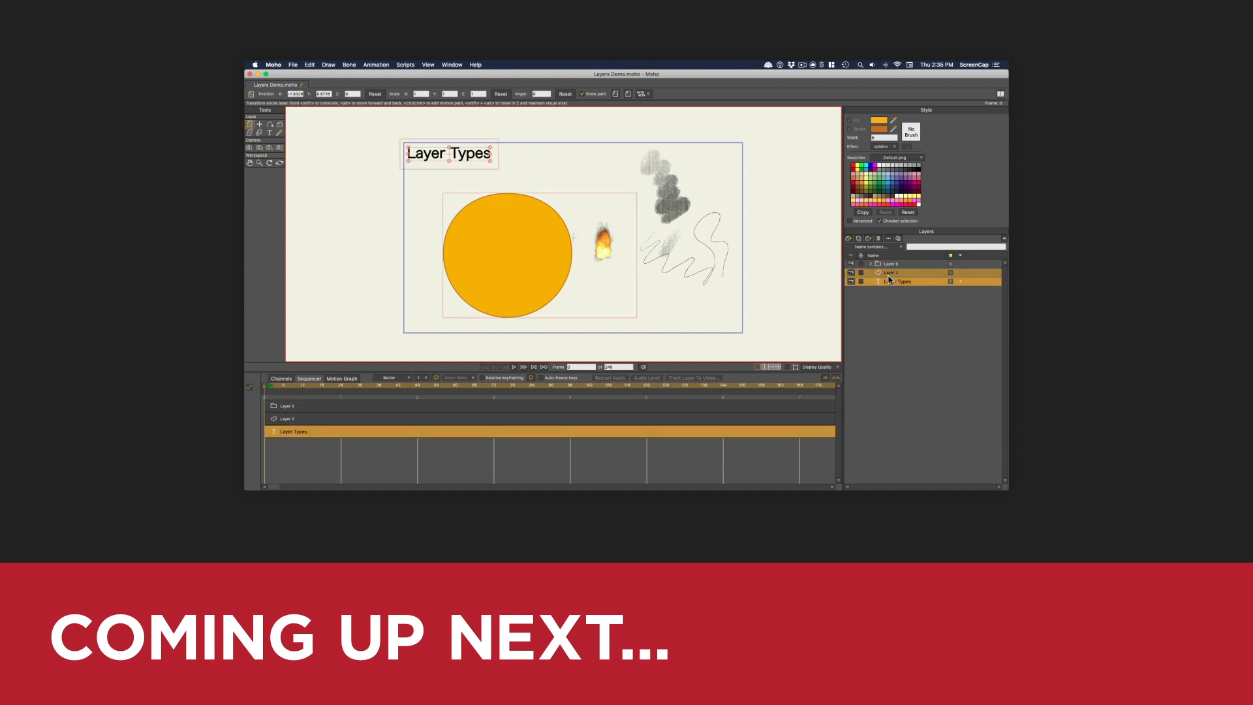